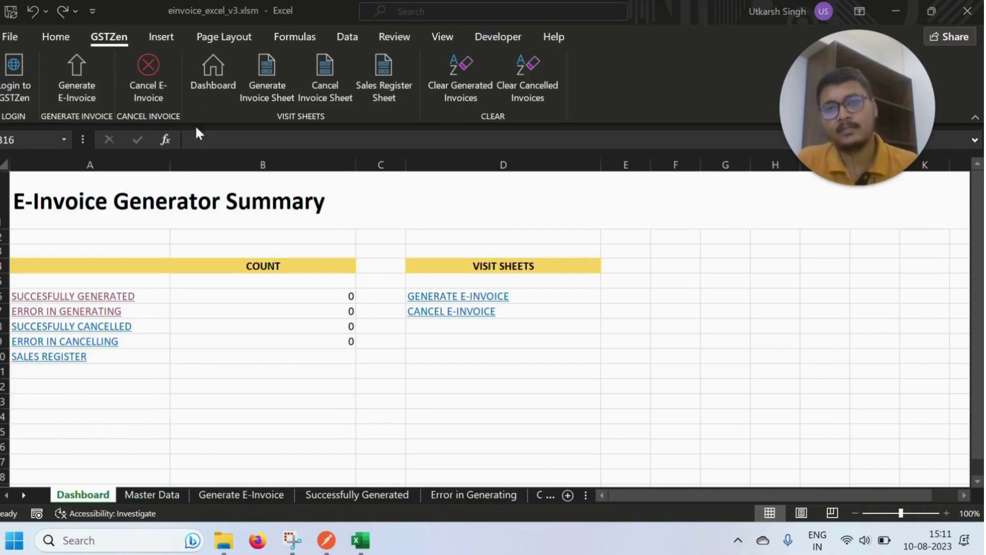
# Look through the Dashboard, Generate Invoice, Cancel Invoice and Sales Register sheets, and view the state, UQC and document codes in Master Data
pyautogui.click(224, 75)
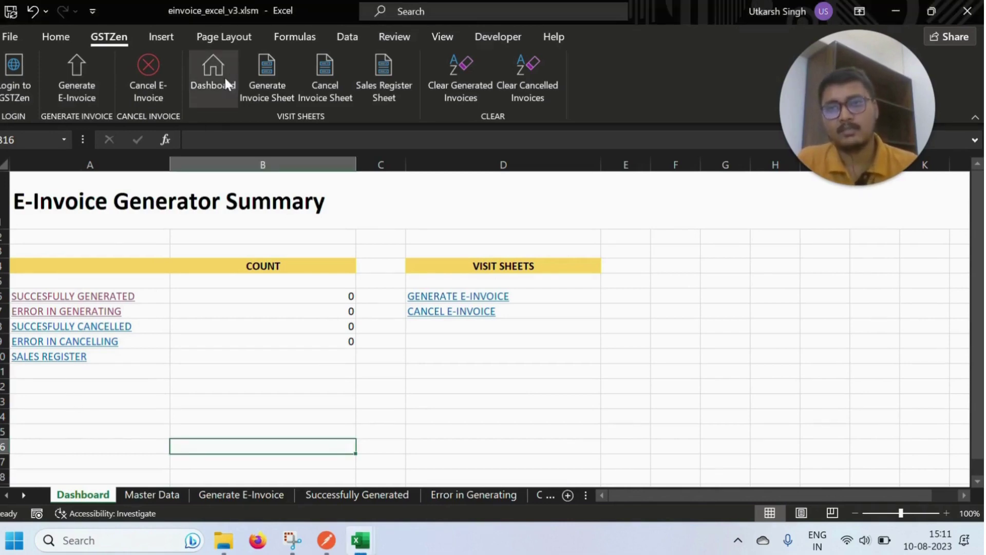
pyautogui.click(267, 85)
pyautogui.click(329, 72)
pyautogui.click(368, 76)
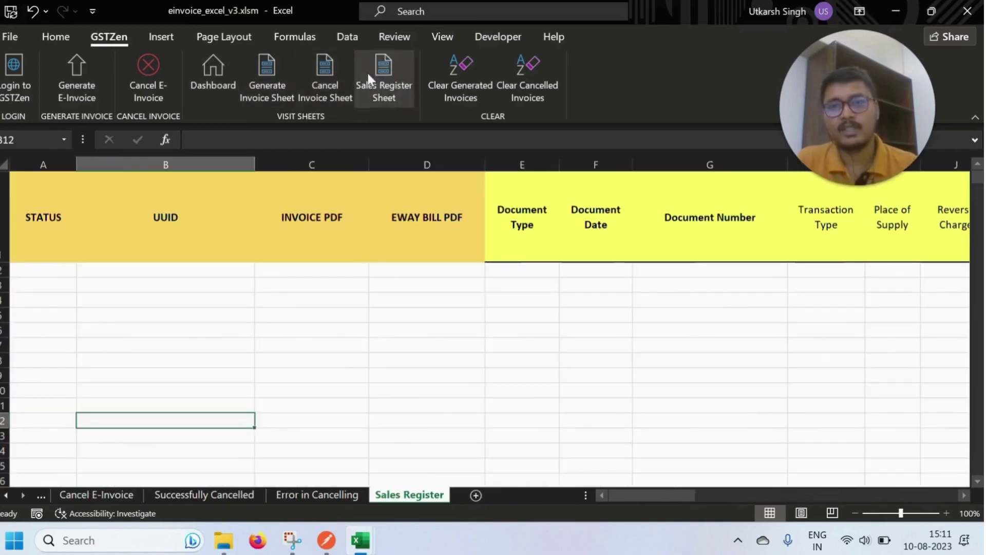
pyautogui.click(216, 81)
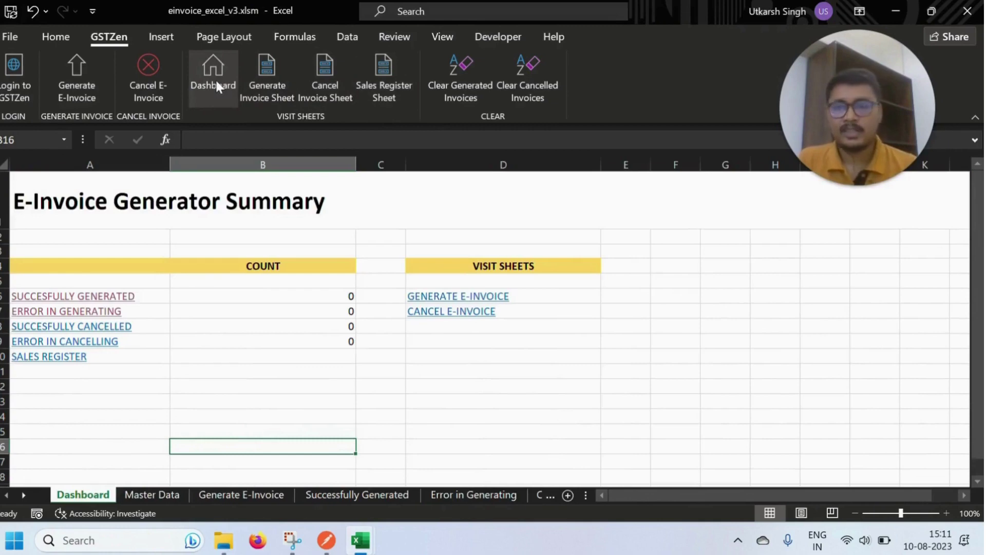
pyautogui.click(152, 494)
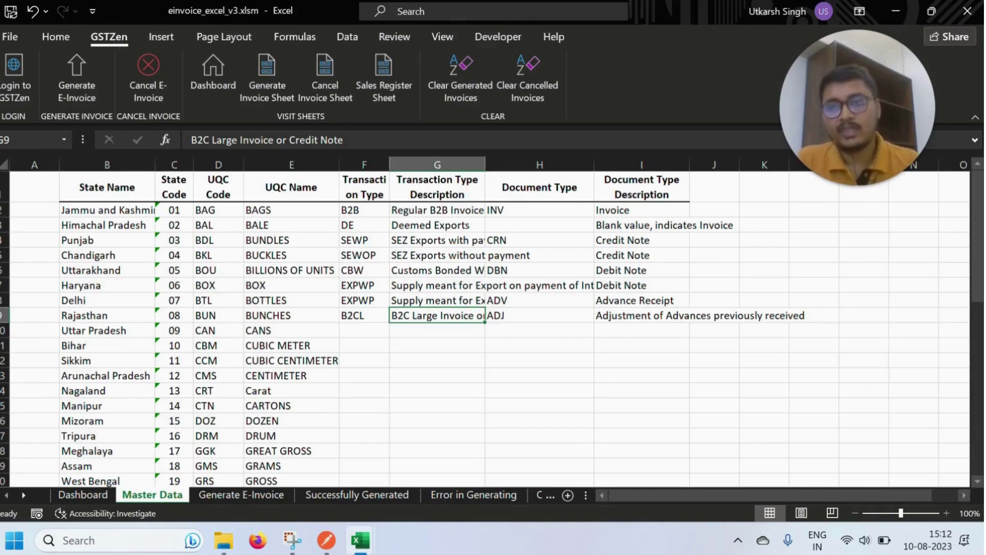
# Go to the Generate E-Invoice sheet and log in to GSTZen by entering the account password for the prefilled username
pyautogui.click(260, 96)
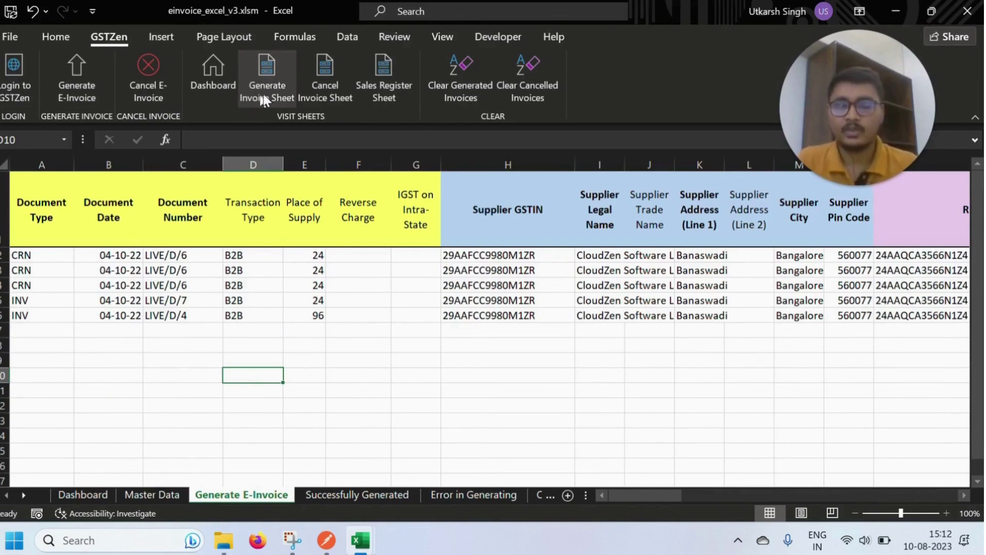
pyautogui.click(14, 90)
pyautogui.click(472, 267)
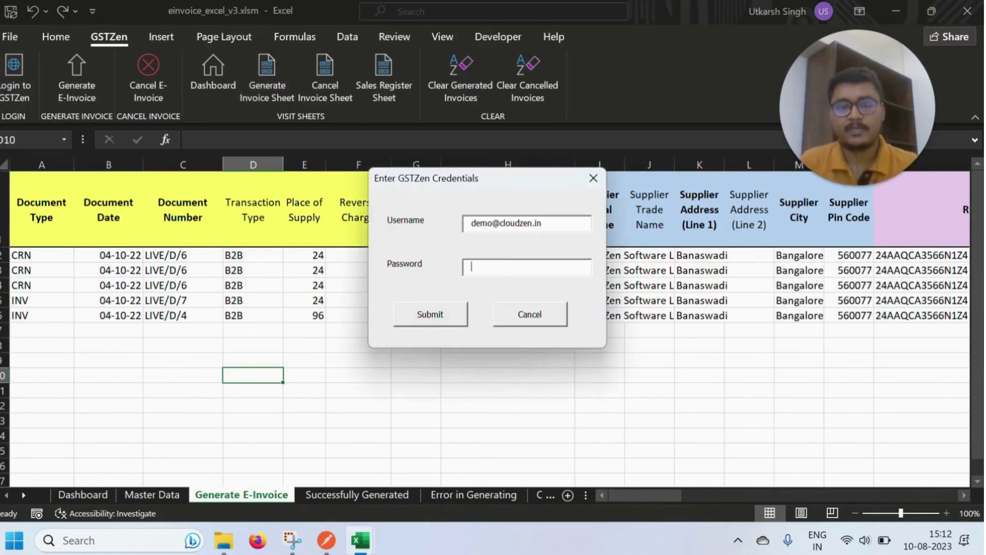
pyautogui.write('***')
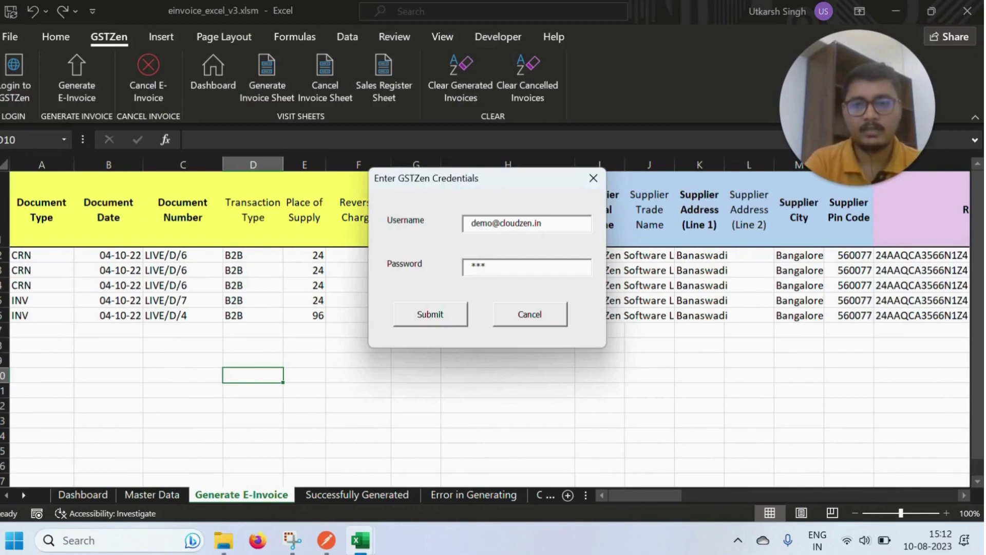
pyautogui.press('BackSpace')
pyautogui.press('BackSpace')
pyautogui.press('BackSpace')
pyautogui.write('****')
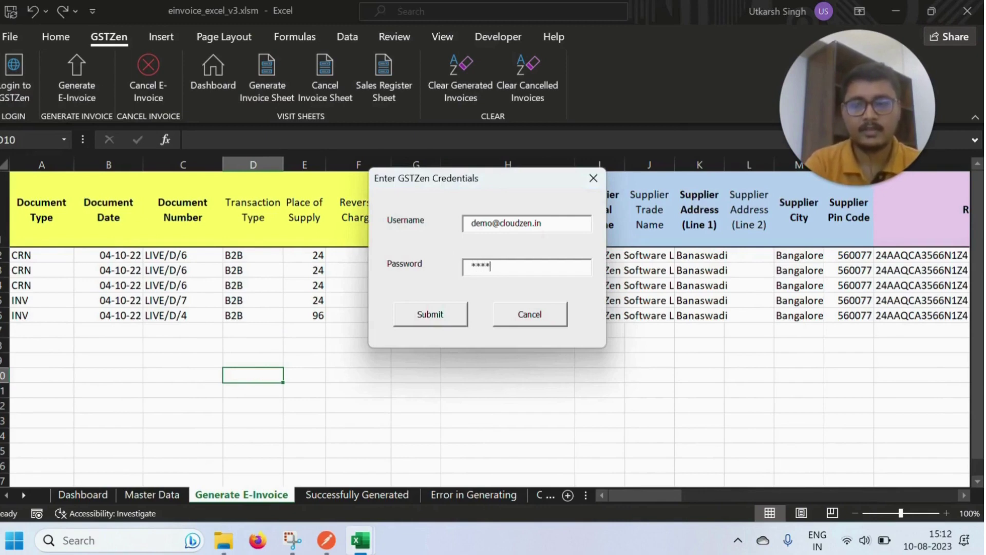
pyautogui.press('Tab')
pyautogui.press('Return')
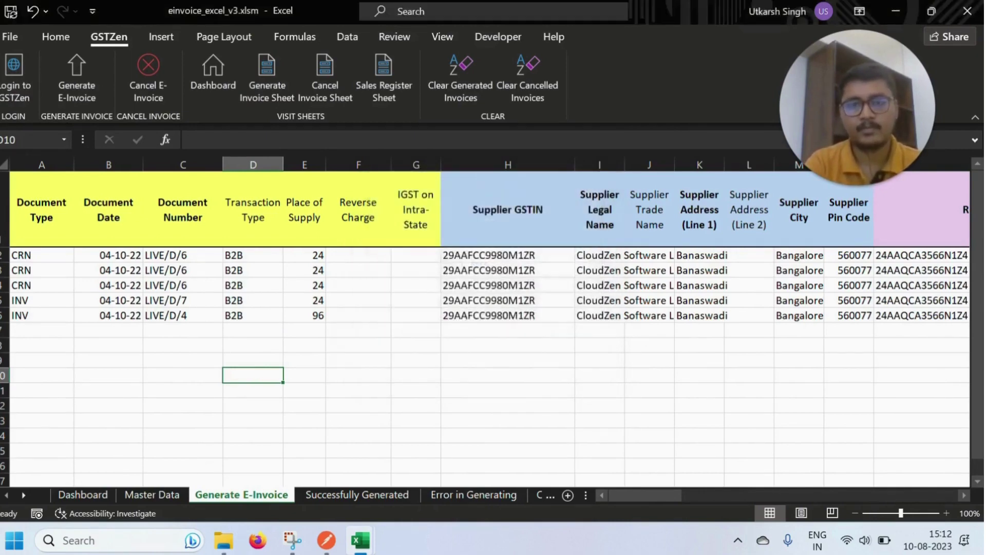
pyautogui.press('Return')
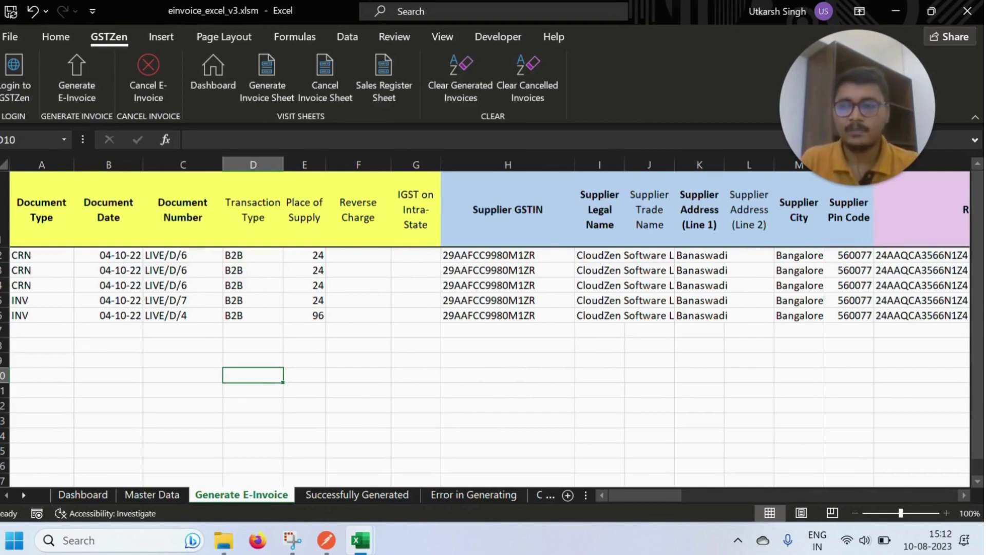
# Examine the document type, transaction type and place of supply of the last invoice row
pyautogui.click(41, 315)
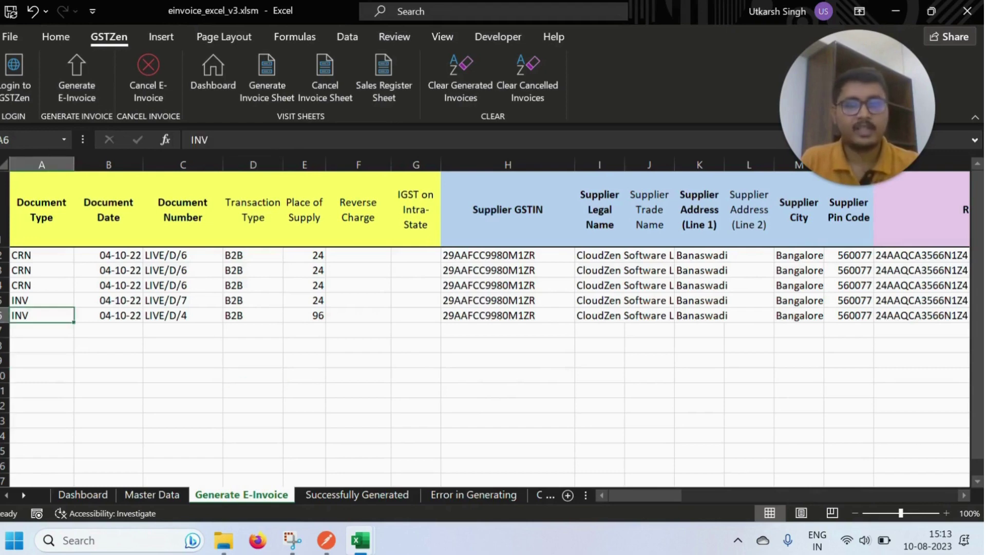
pyautogui.click(304, 315)
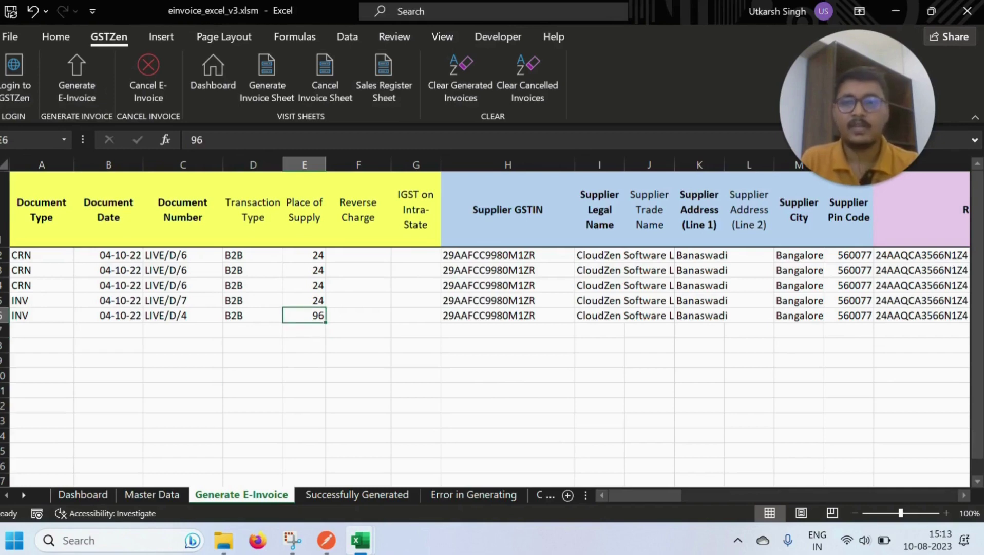
pyautogui.click(304, 375)
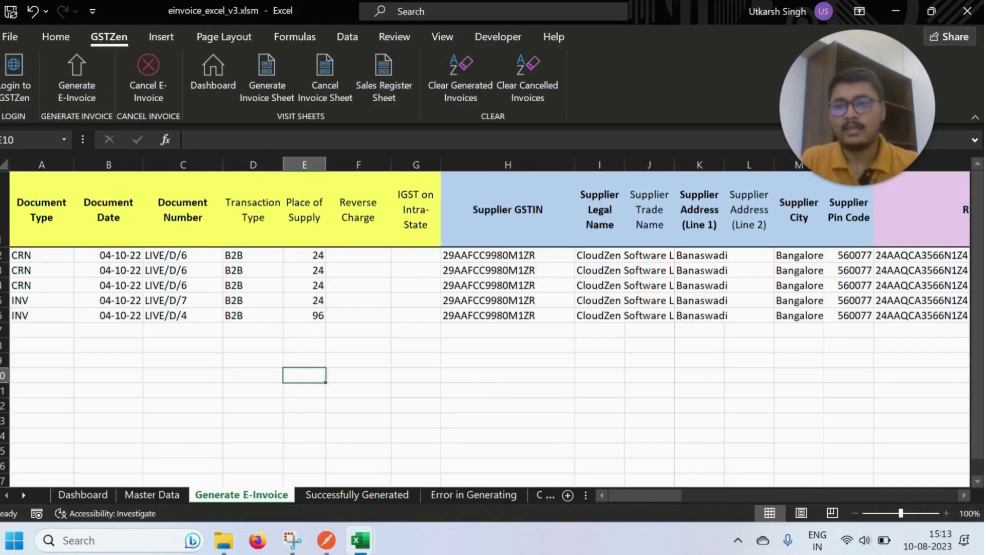
pyautogui.click(253, 315)
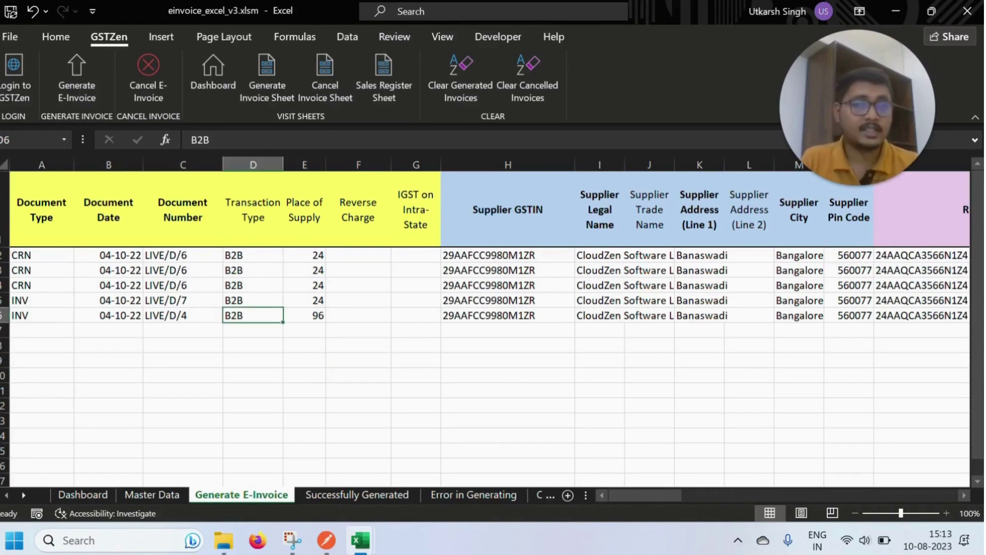
pyautogui.click(305, 346)
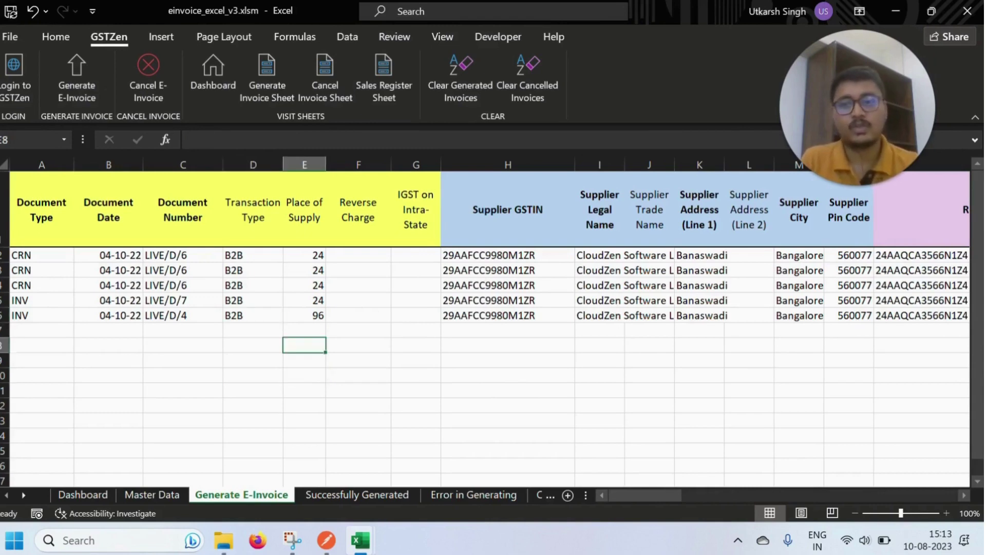
pyautogui.click(304, 315)
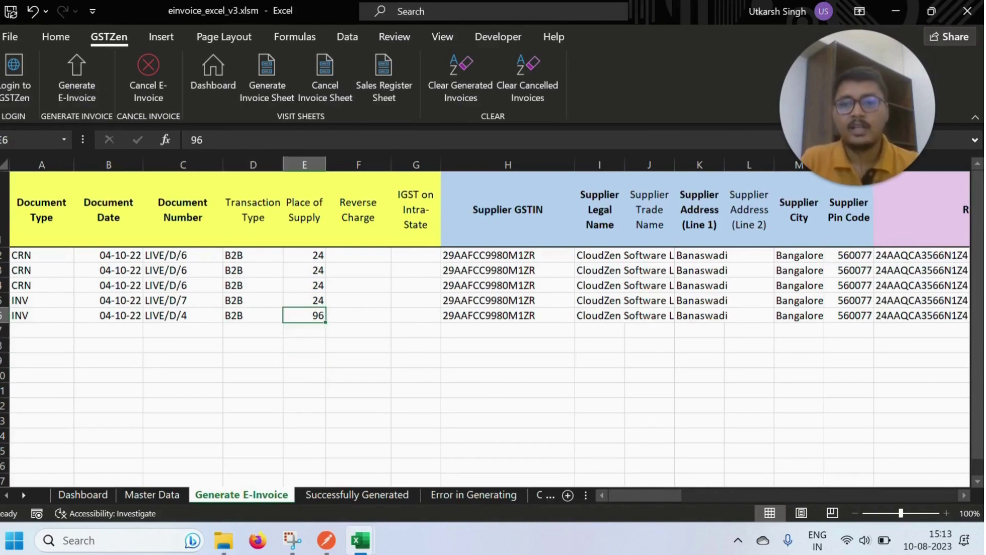
# Review the supplier and recipient columns along row 3, from Supplier GSTIN to Recipient Pin Code
pyautogui.click(508, 270)
pyautogui.press('Right')
pyautogui.press('Right')
pyautogui.press('Right')
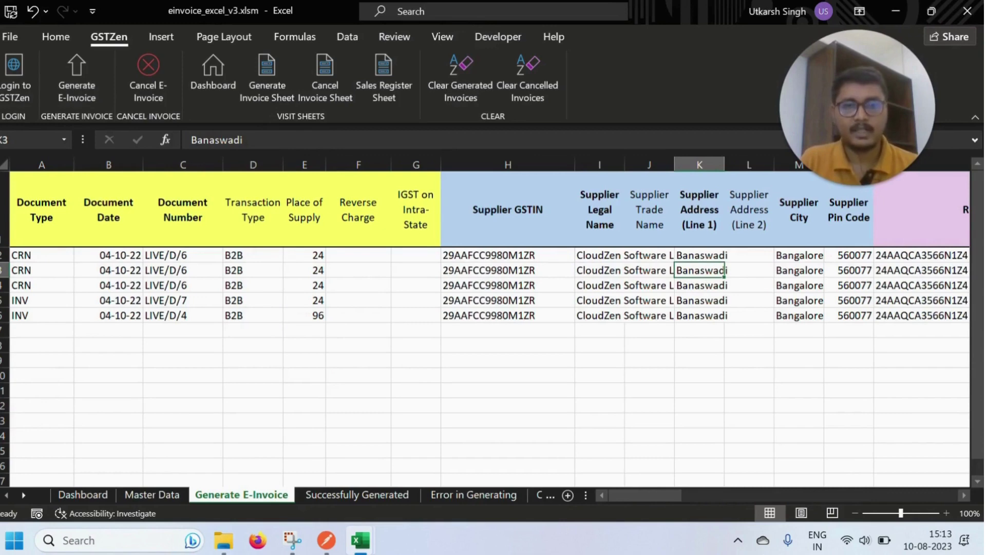
pyautogui.press('Right')
pyautogui.press('Right')
pyautogui.press('Right')
pyautogui.press('Right')
pyautogui.press('Right')
pyautogui.press('Right')
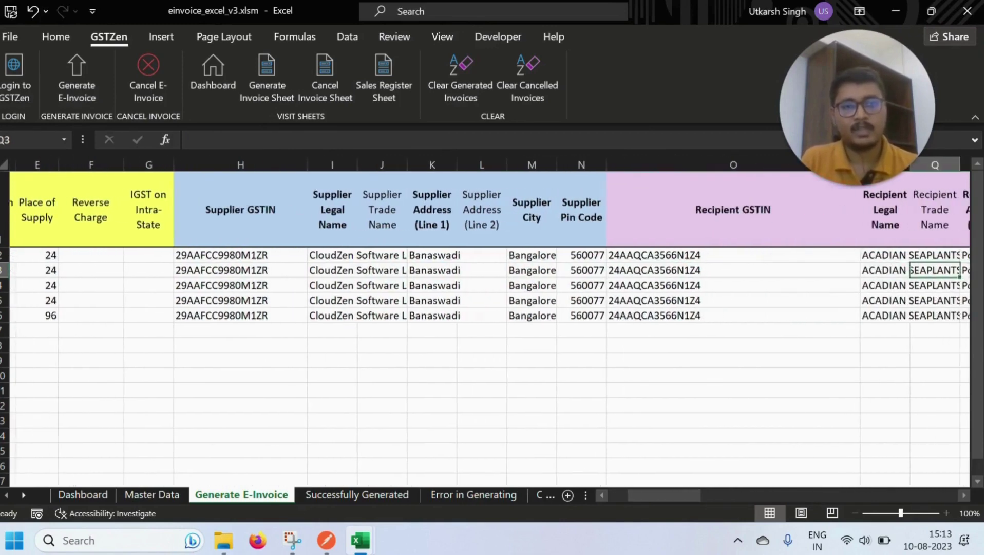
pyautogui.press('Right')
pyautogui.press('Right')
pyautogui.press('Right')
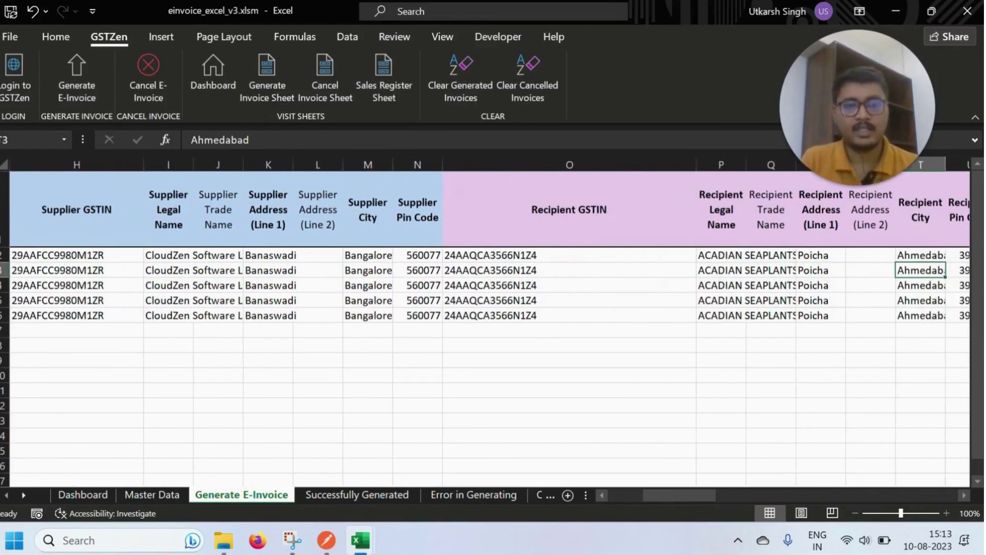
pyautogui.press('Right')
# Review the ship-to and dispatch-from columns along row 3, from Ship-To GSTIN to Dispatch-From State Code
pyautogui.press('Right')
pyautogui.press('Right')
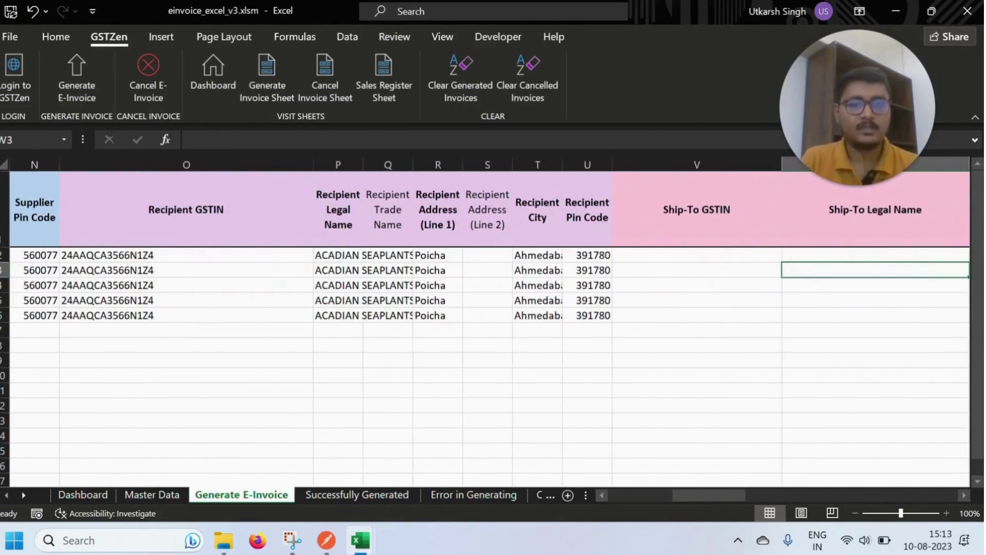
pyautogui.press('Right')
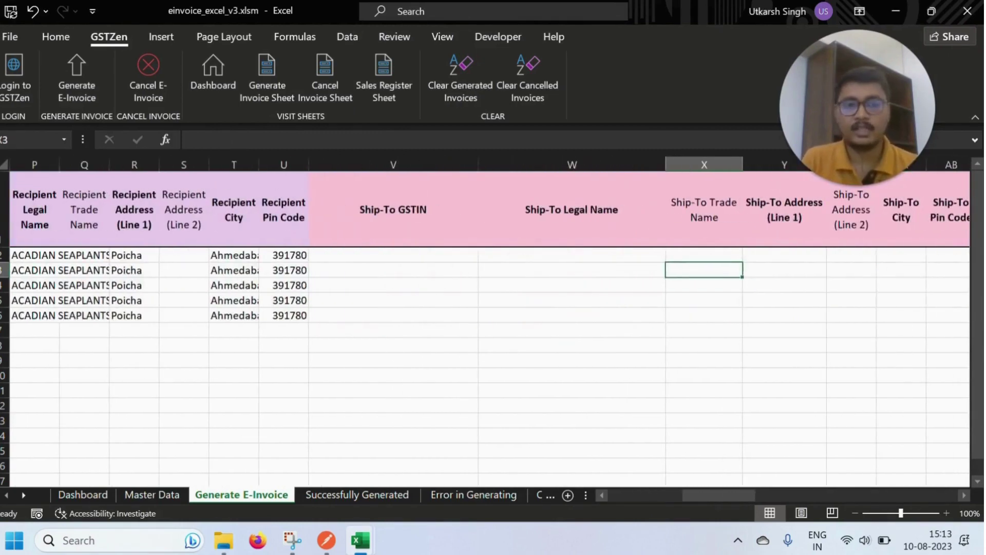
pyautogui.press('Right')
pyautogui.press('Right')
pyautogui.press('Right')
pyautogui.press('Right')
pyautogui.press('Right')
pyautogui.press('Right')
pyautogui.press('Right')
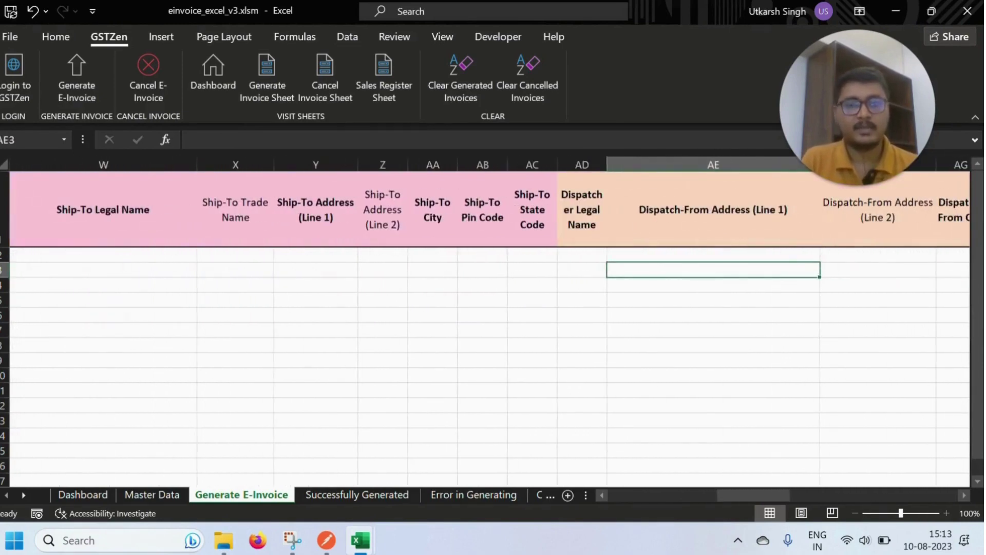
pyautogui.press('Right')
pyautogui.press('Right')
pyautogui.press('Right')
pyautogui.press('Right')
# Examine the item columns of row 3 from HSN/SAC code to IGST amount, including the taxable value and IGST formulas
pyautogui.press('Right')
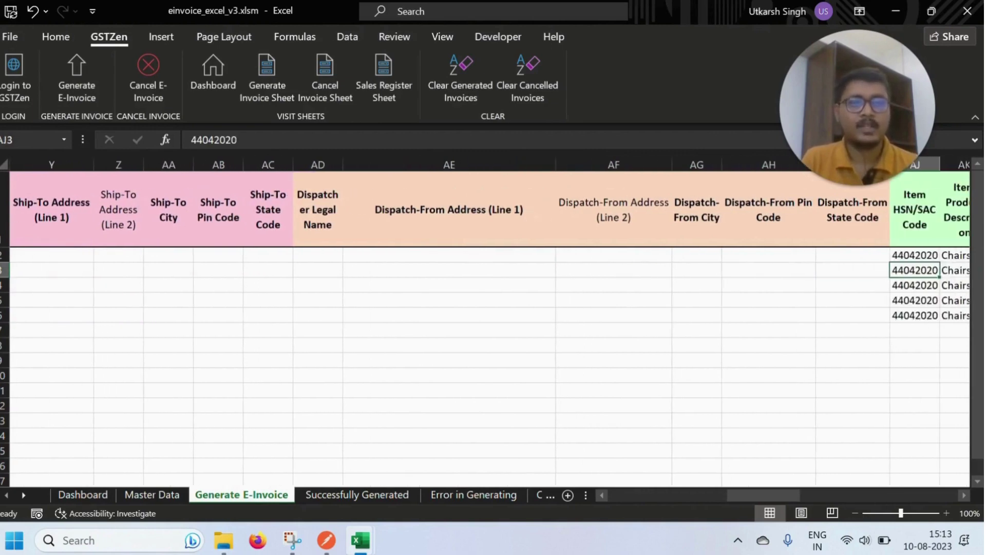
pyautogui.press('Right')
pyautogui.press('Right')
pyautogui.press('Right')
pyautogui.press('Right')
pyautogui.press('Right')
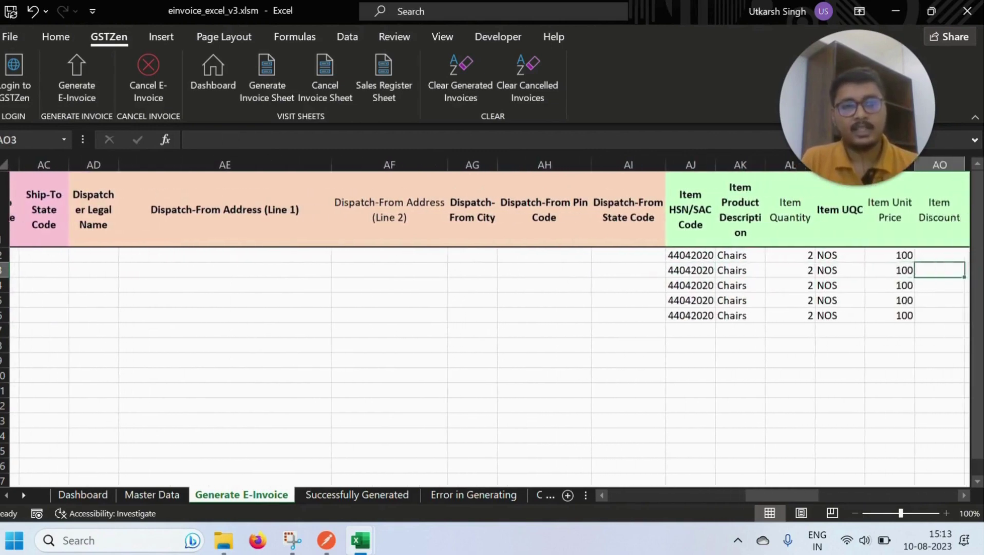
pyautogui.press('Right')
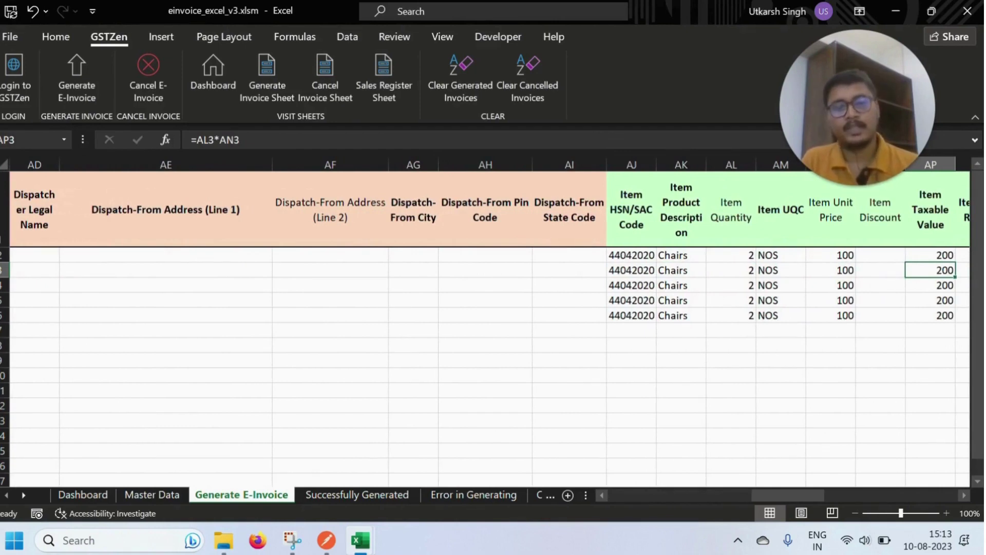
pyautogui.press('Right')
pyautogui.press('Right')
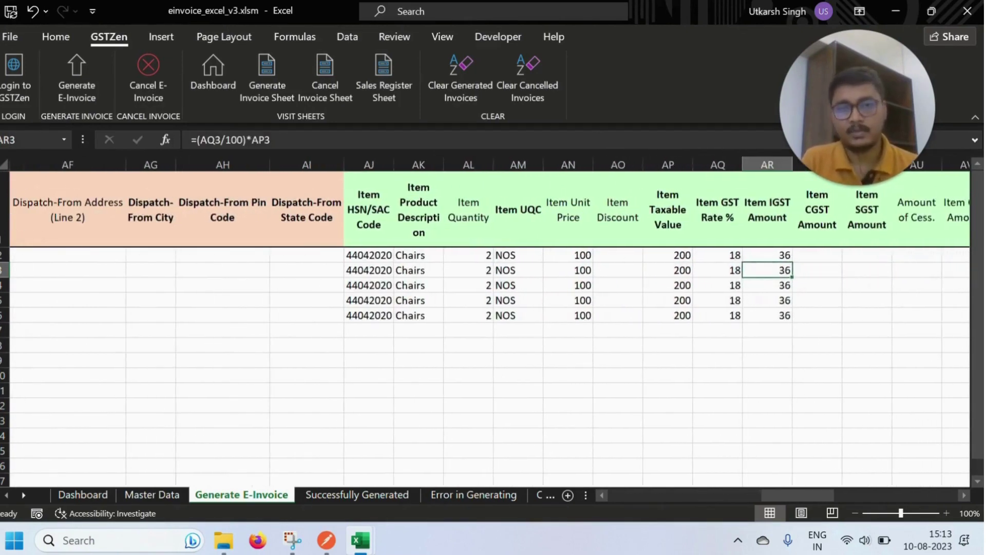
# Review the remaining item tax columns in row 3, from CGST, SGST and cess amounts to Item Other Charges
pyautogui.press('Right')
pyautogui.press('Right')
pyautogui.press('Right')
pyautogui.press('Right')
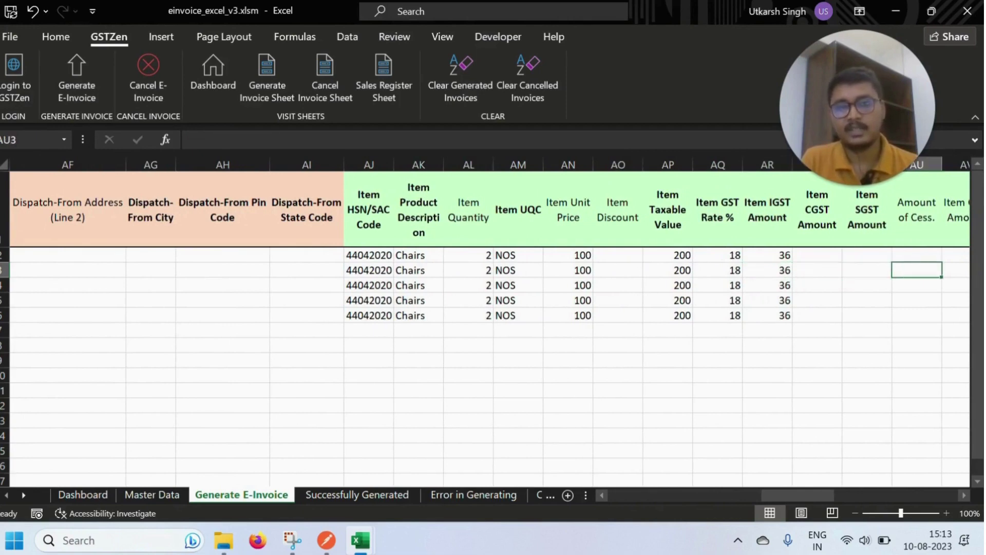
pyautogui.press('Right')
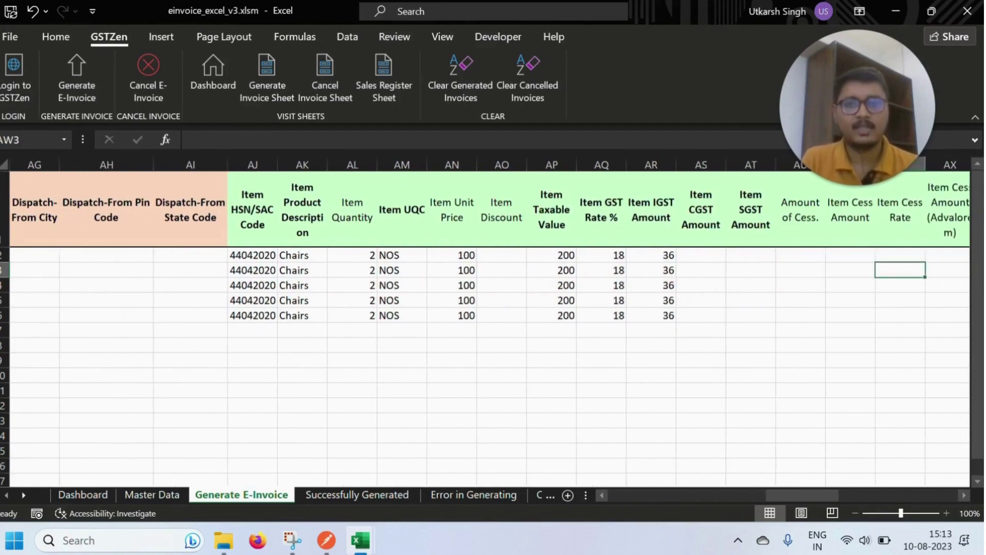
pyautogui.press('Right')
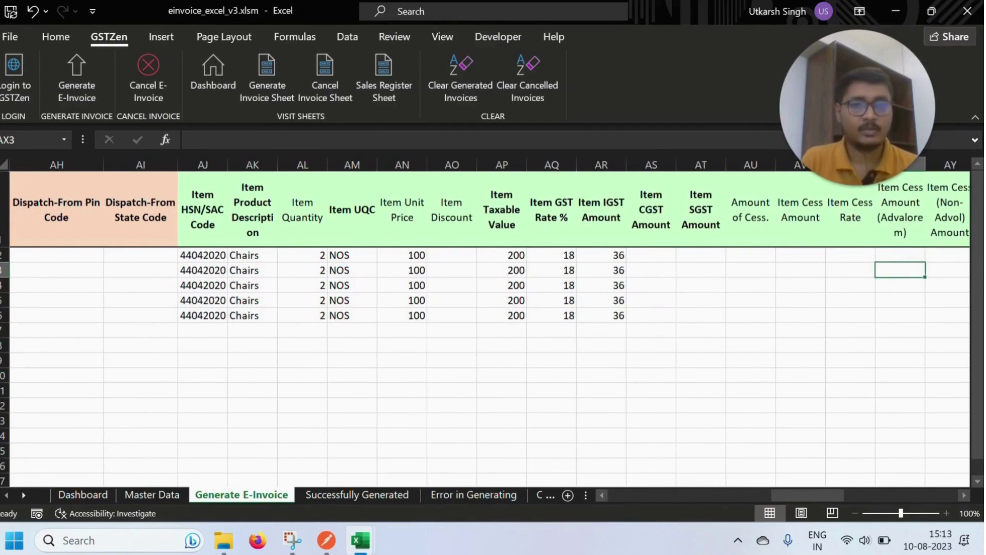
pyautogui.press('Right')
pyautogui.press('Right')
pyautogui.press('Right')
pyautogui.press('Right')
pyautogui.press('Right')
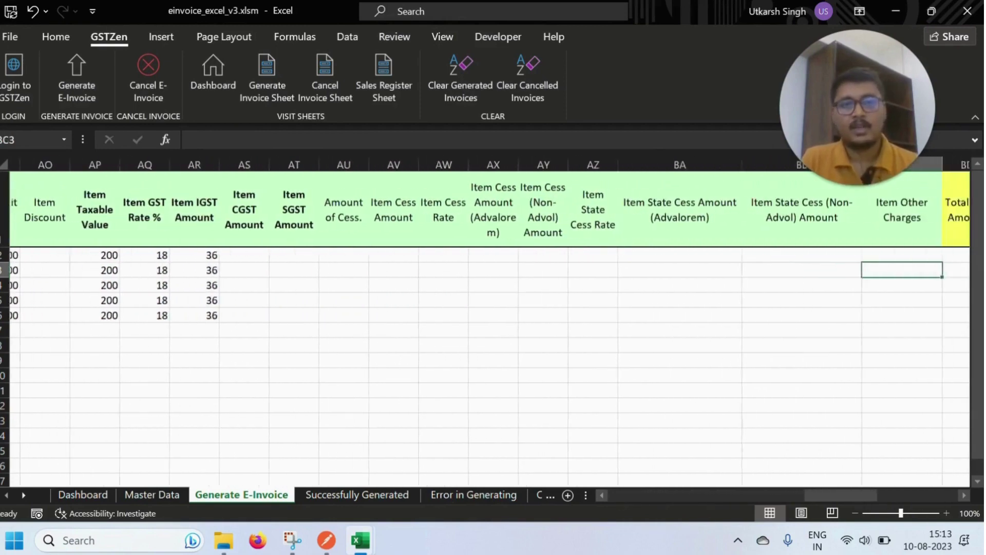
# Review the invoice-level columns along row 3, from Total TCS Amount to Country Code
pyautogui.press('Right')
pyautogui.press('Right')
pyautogui.press('Right')
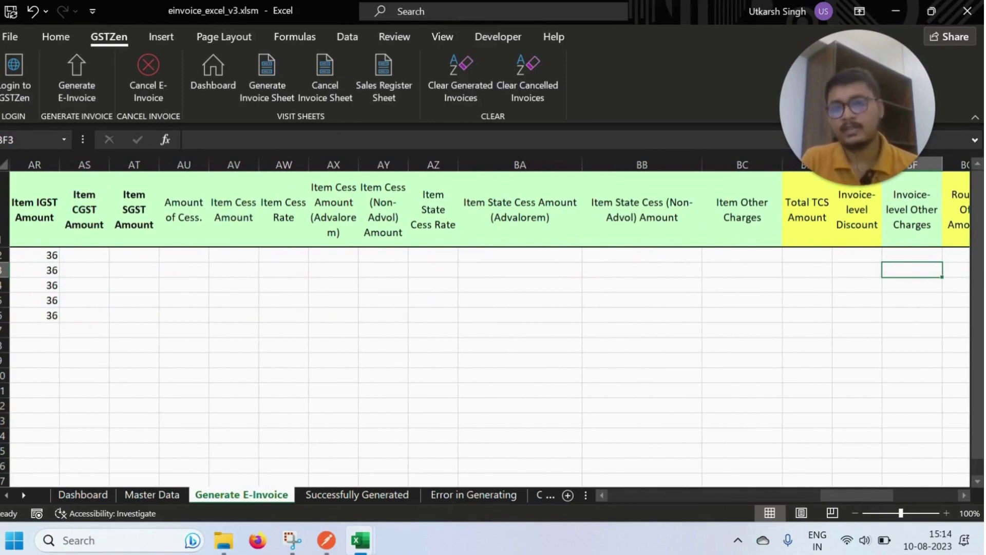
pyautogui.press('Right')
pyautogui.press('Right')
pyautogui.press('Right')
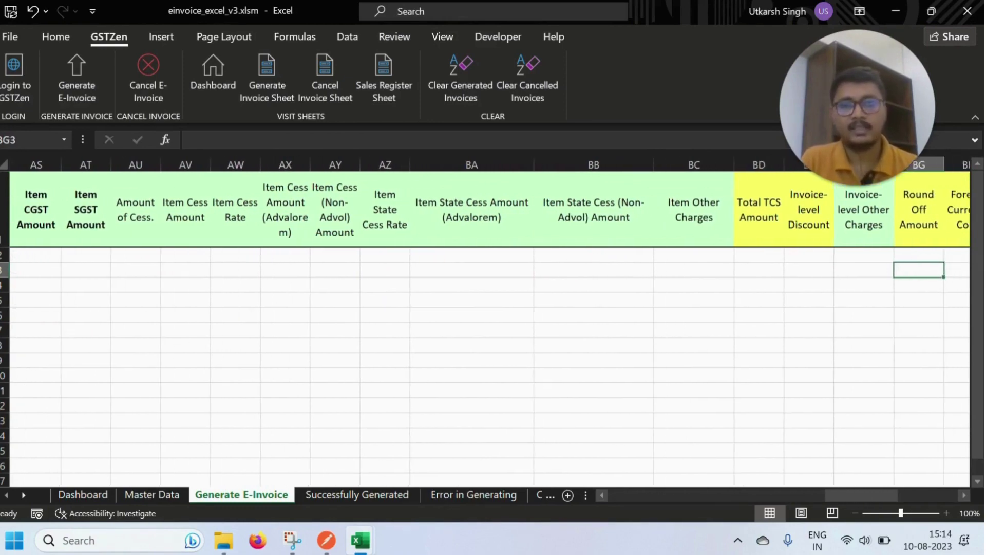
pyautogui.press('Right')
pyautogui.press('Right')
pyautogui.press('Right')
pyautogui.press('Right')
# Review the transport columns along row 3, from Transporter Name through vehicle details and distance to Transporter Mode
pyautogui.press('Right')
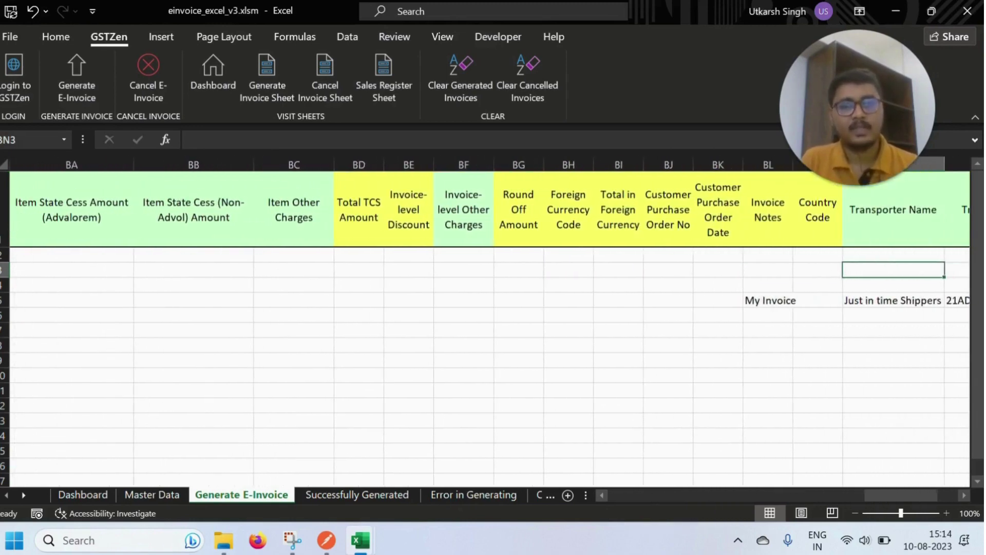
pyautogui.press('Right')
pyautogui.press('Right')
pyautogui.press('Right')
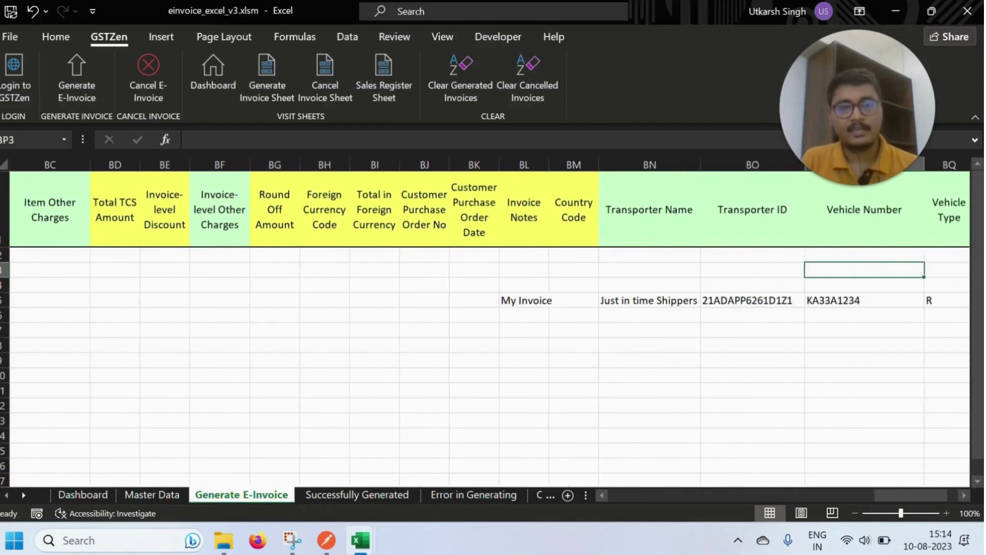
pyautogui.press('Right')
pyautogui.press('Right')
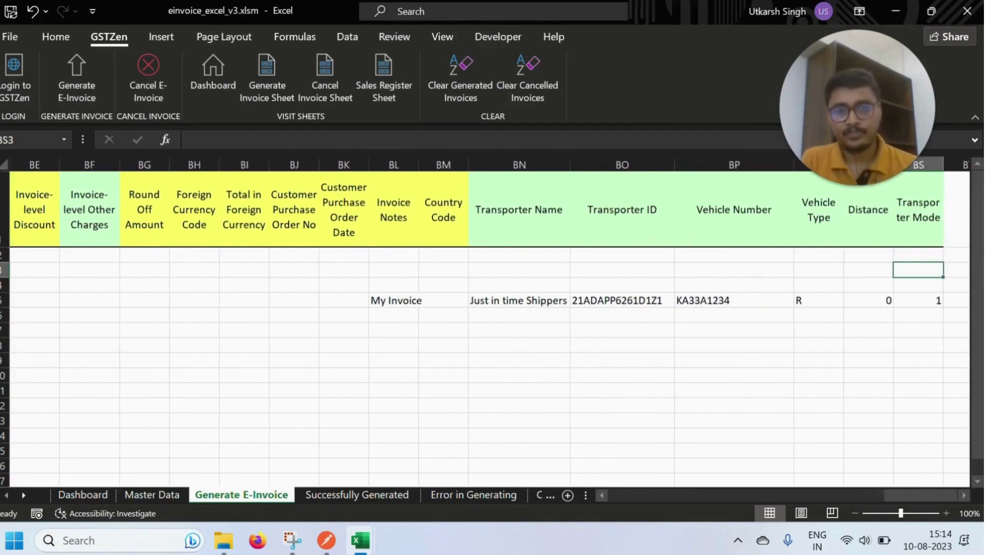
# Review the row 5 transport values, from Transporter Mode back to Transporter ID and Transporter Name, plus the Invoice Notes
pyautogui.press('Down')
pyautogui.press('Down')
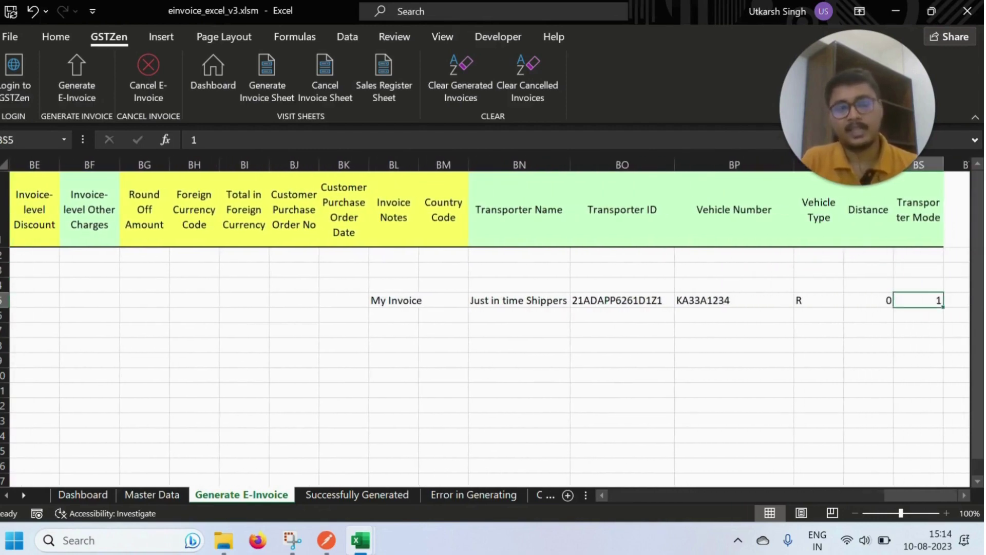
pyautogui.press('Left')
pyautogui.press('Left')
pyautogui.press('Left')
pyautogui.press('Left')
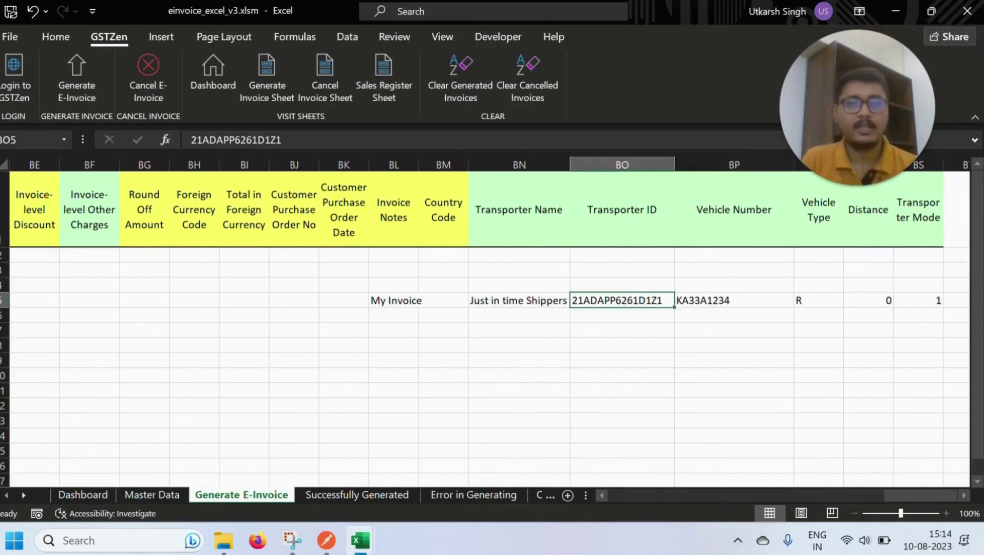
pyautogui.press('Left')
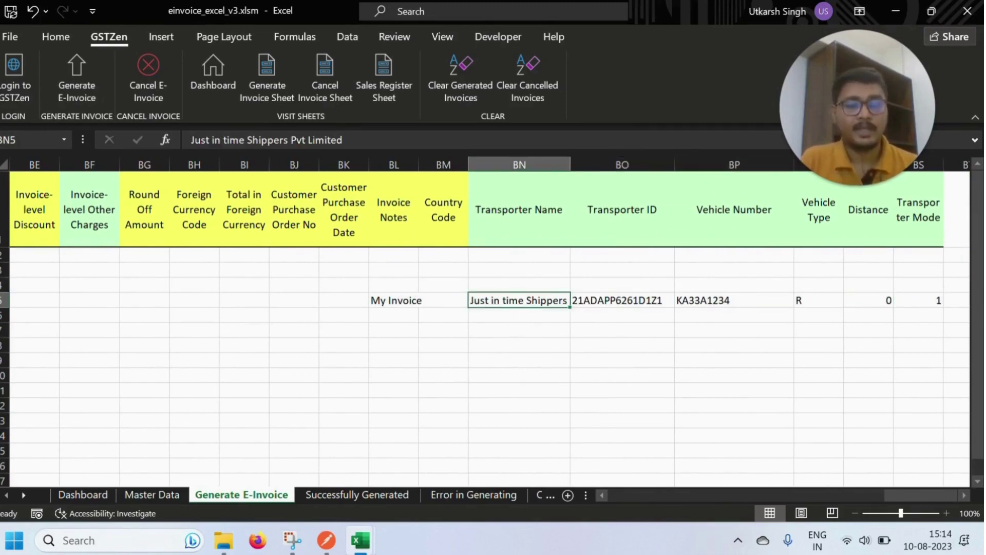
pyautogui.press('Left')
pyautogui.press('Left')
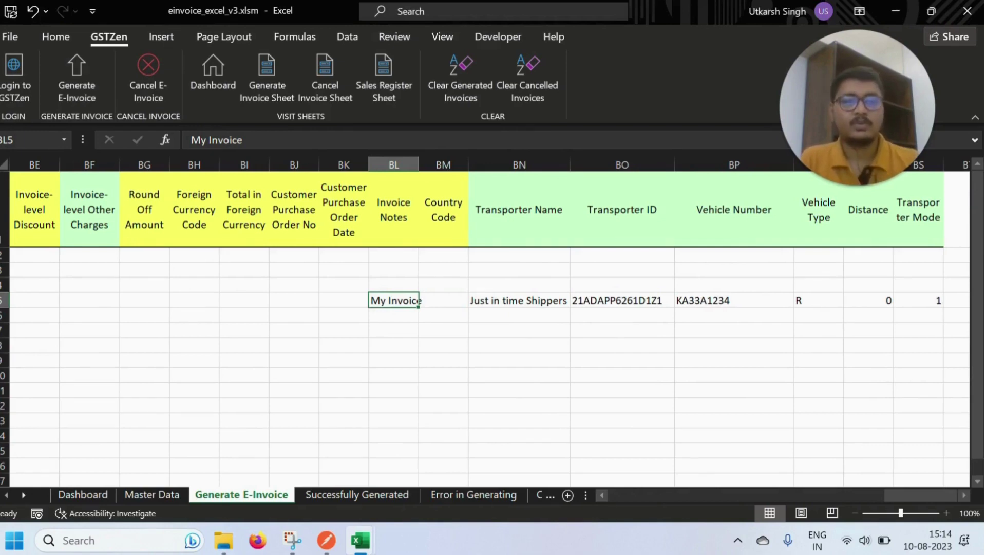
# Generate the e-invoices for the documents listed on the Generate E-Invoice sheet
pyautogui.moveTo(920, 492); pyautogui.dragTo(636, 503)
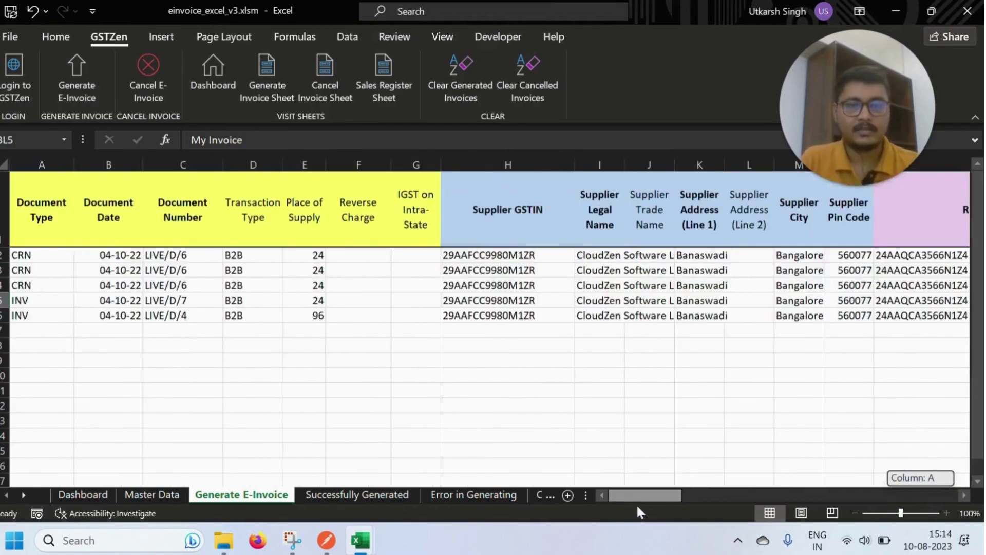
pyautogui.click(83, 84)
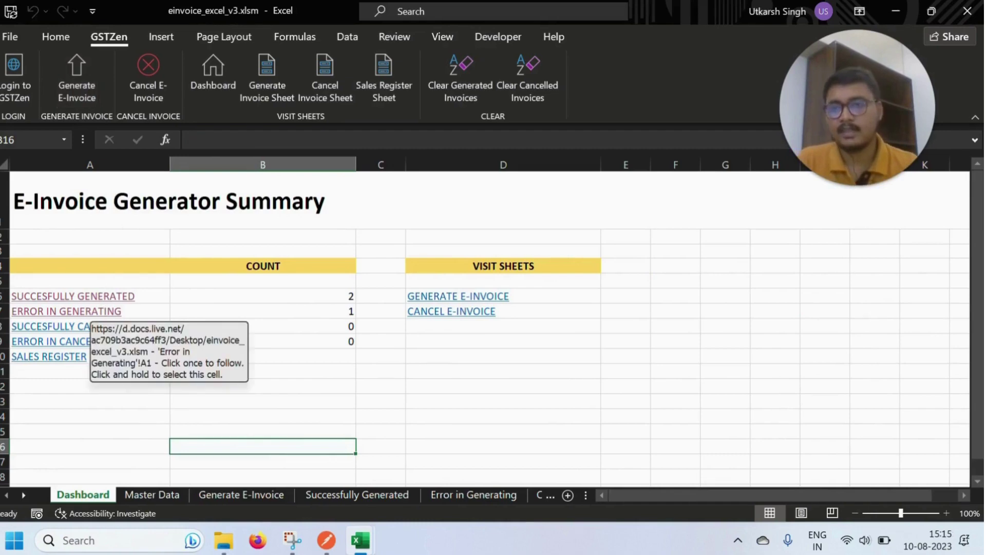
# Open the Error in Generating list from the dashboard summary and read the failed document's error message
pyautogui.click(97, 311)
pyautogui.click(97, 311)
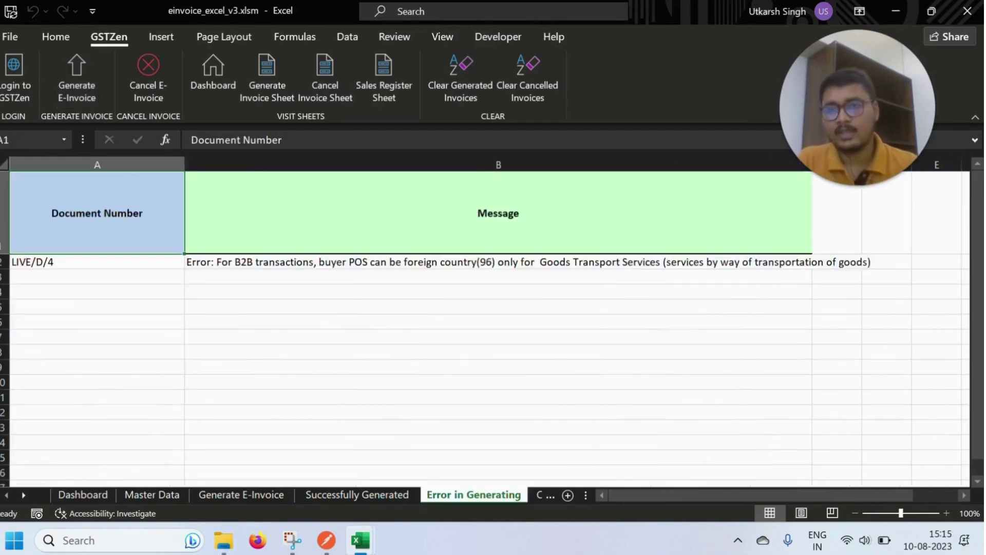
pyautogui.click(97, 262)
pyautogui.click(498, 262)
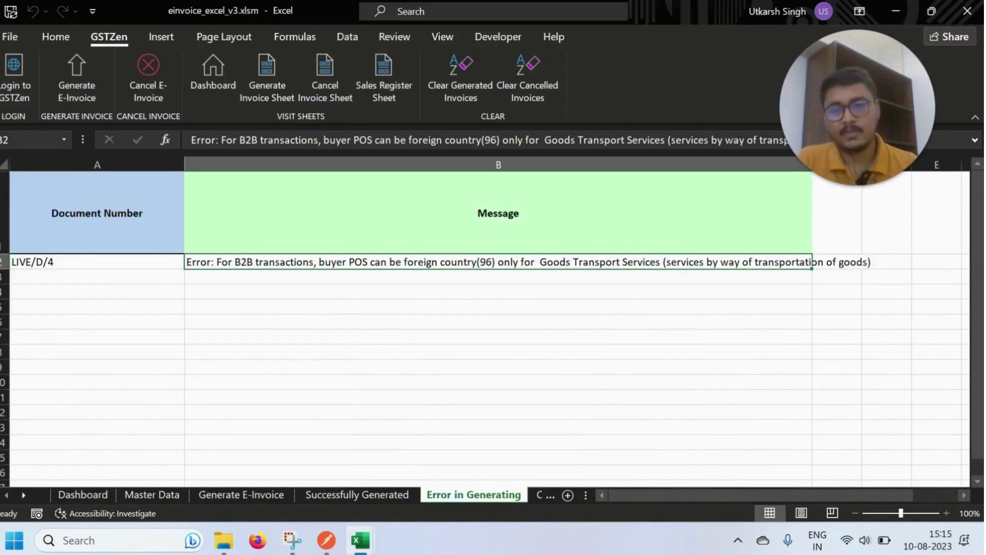
# On the Successfully Generated sheet, examine the document number, IRN, acknowledgement number, acknowledgement date and message columns
pyautogui.click(358, 495)
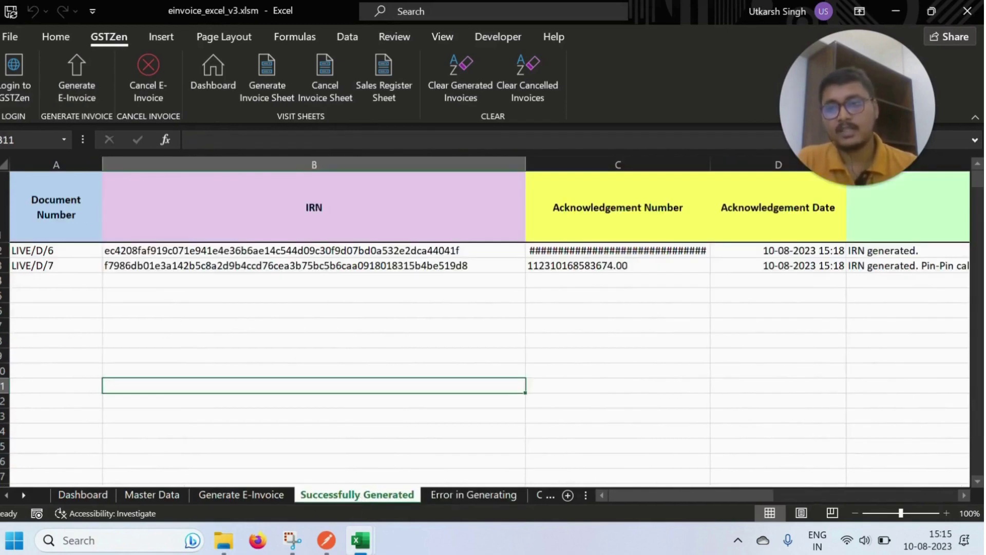
pyautogui.click(56, 250)
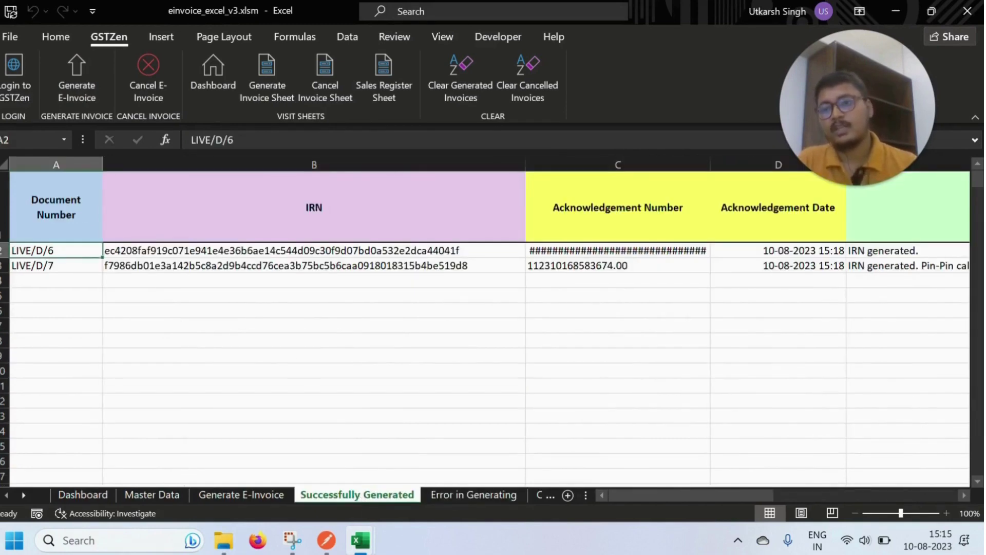
pyautogui.click(314, 251)
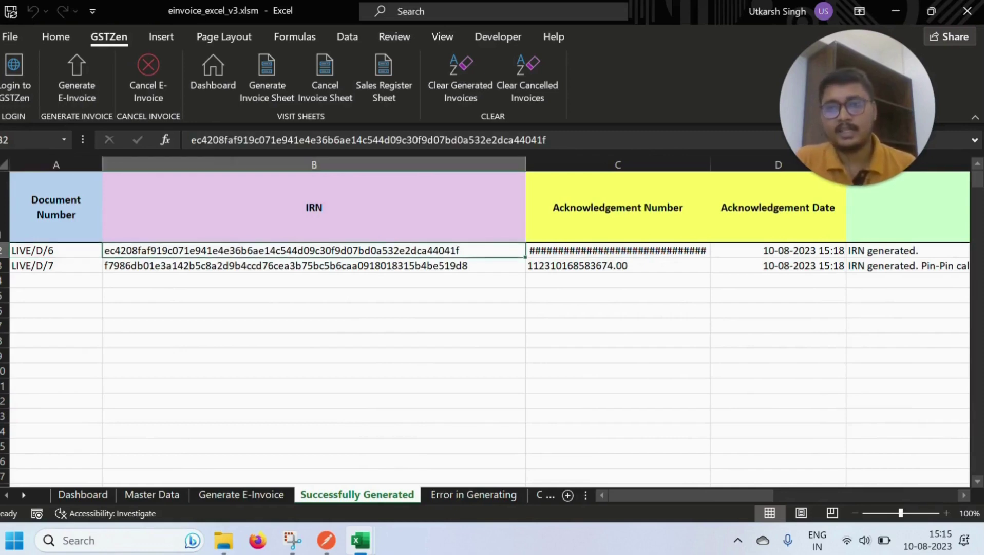
pyautogui.click(618, 251)
pyautogui.click(779, 251)
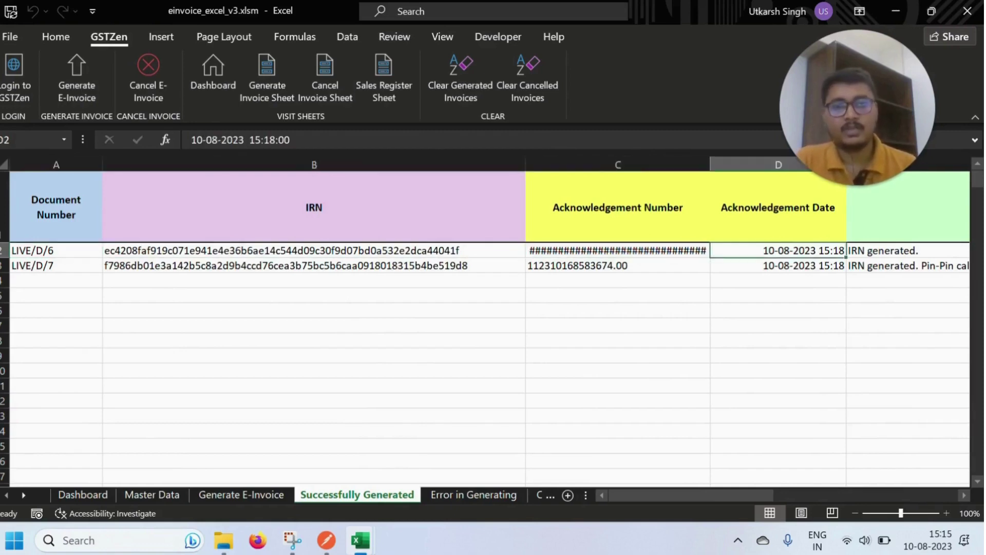
pyautogui.click(883, 251)
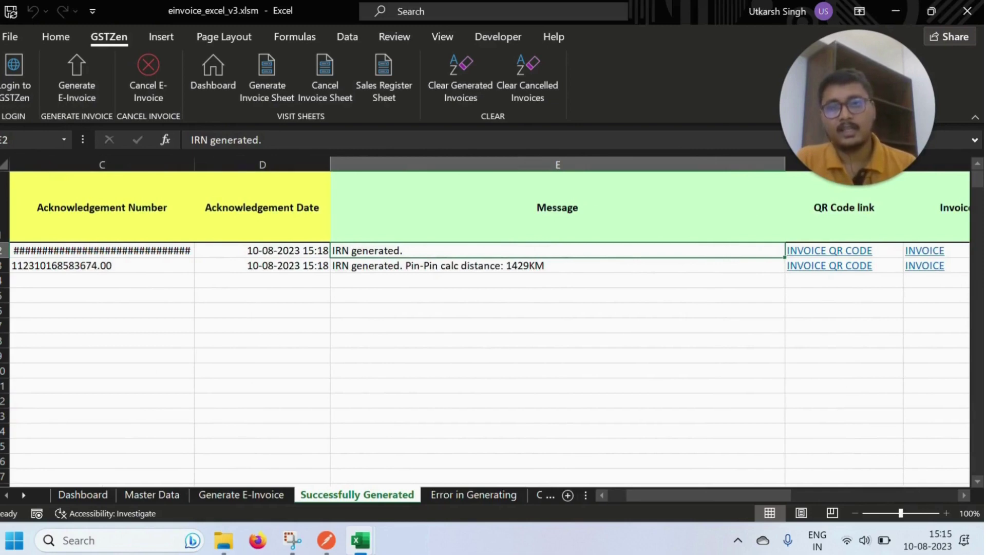
pyautogui.click(262, 250)
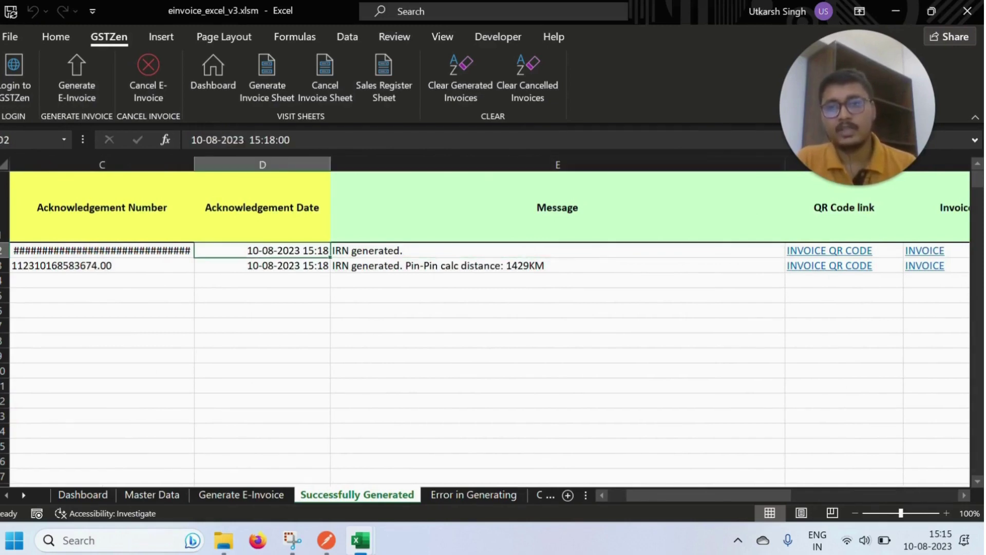
pyautogui.click(262, 265)
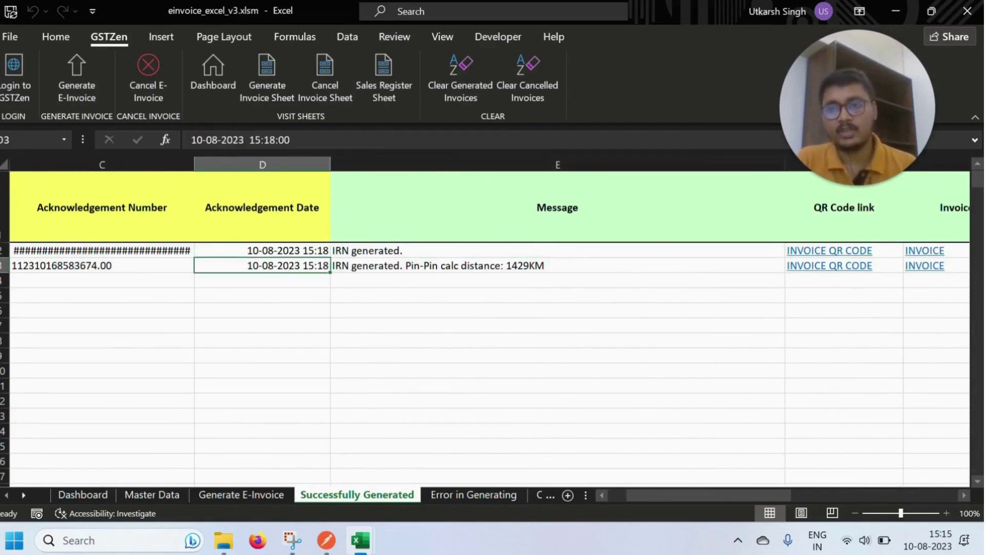
# Check the QR code and invoice PDF link columns, followed by the e-way bill number and date in row 3
pyautogui.press('Up')
pyautogui.press('Right')
pyautogui.press('Right')
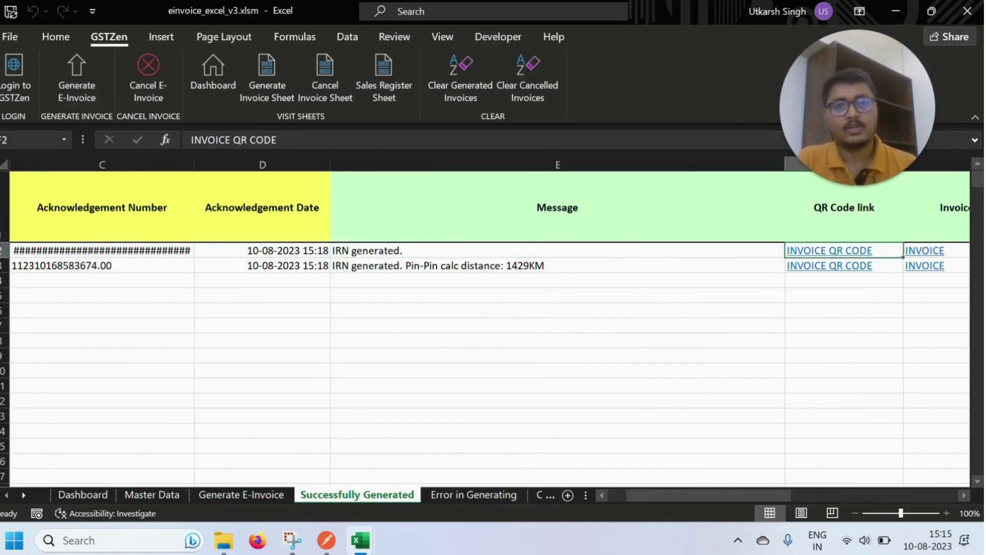
pyautogui.press('Right')
pyautogui.press('Right')
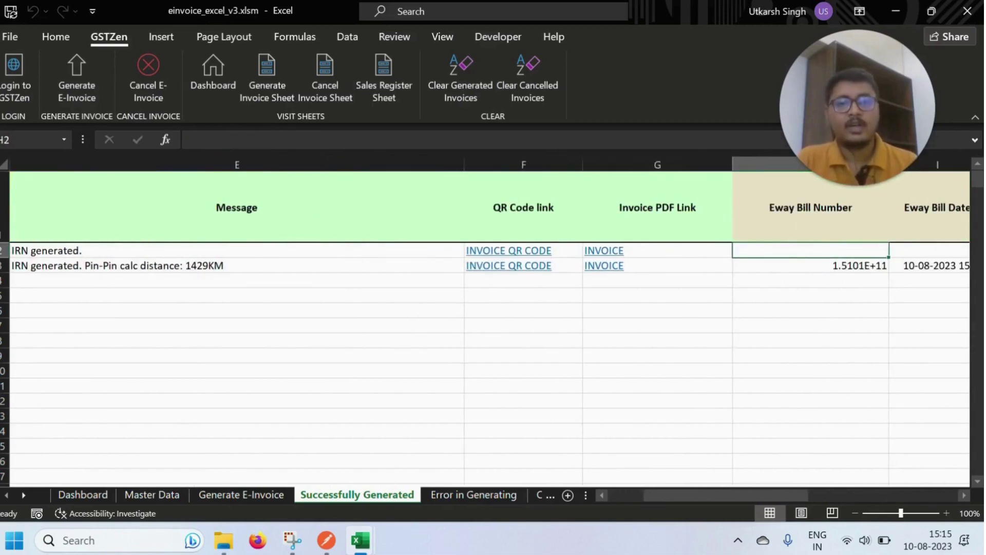
pyautogui.press('Down')
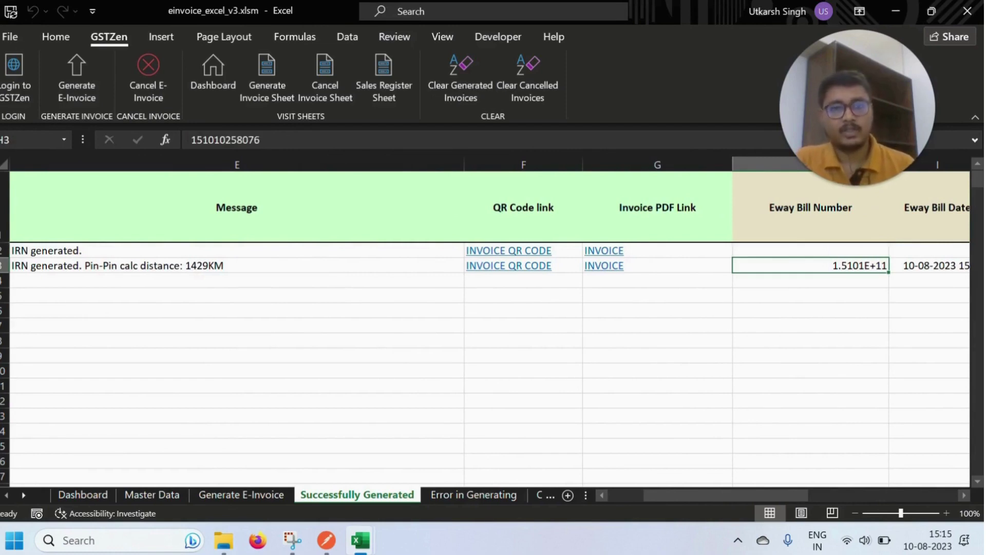
pyautogui.press('Right')
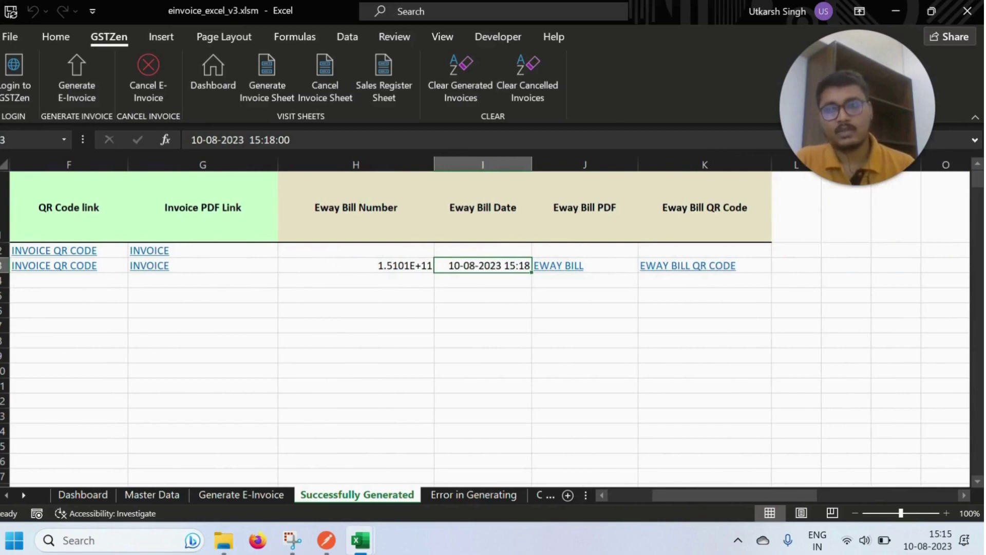
# Open the invoice PDF linked in row 3 and examine its IRN, acknowledgement and e-way bill details
pyautogui.press('Left')
pyautogui.press('Left')
pyautogui.press('Left')
pyautogui.press('Right')
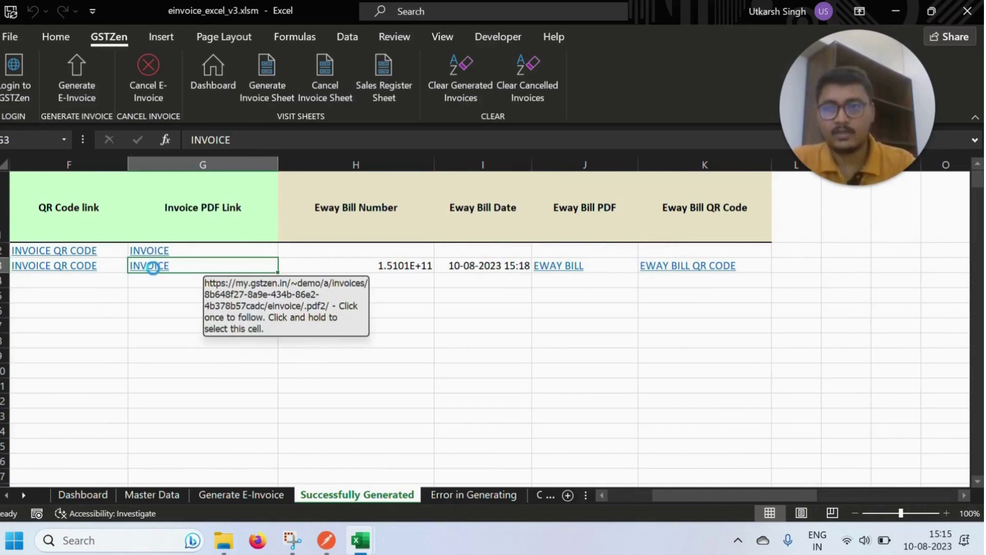
pyautogui.click(152, 266)
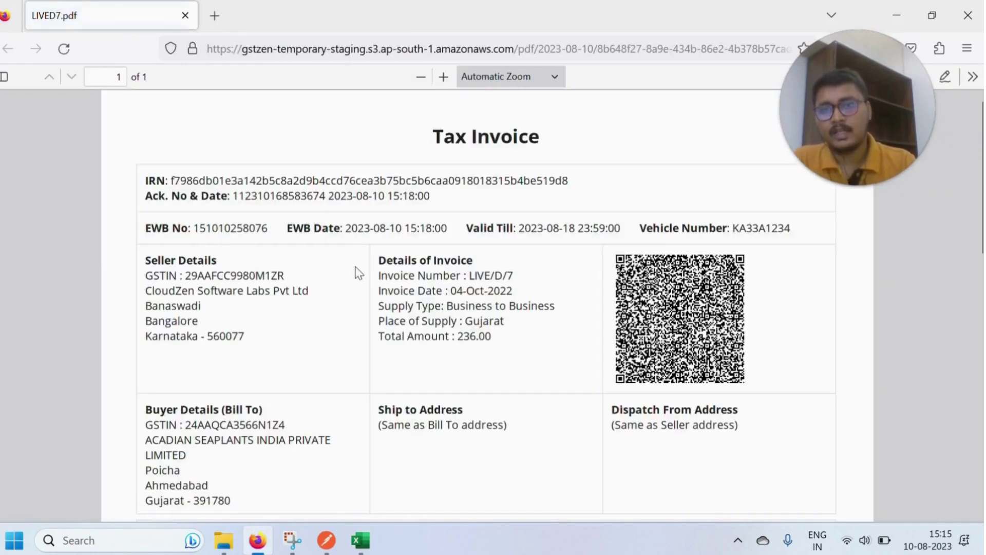
pyautogui.scroll(-5, 358, 272)
pyautogui.scroll(5, 591, 271)
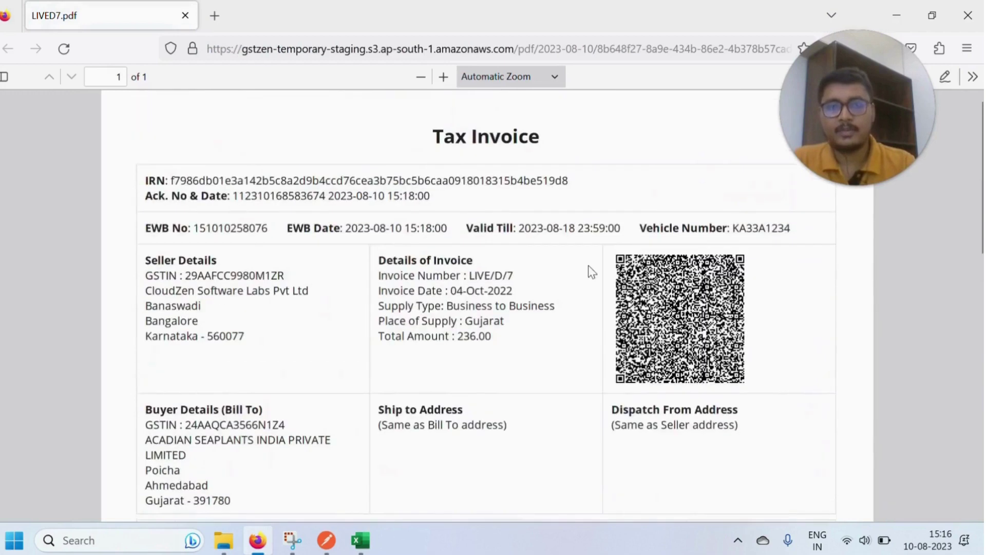
pyautogui.moveTo(797, 238); pyautogui.dragTo(759, 229)
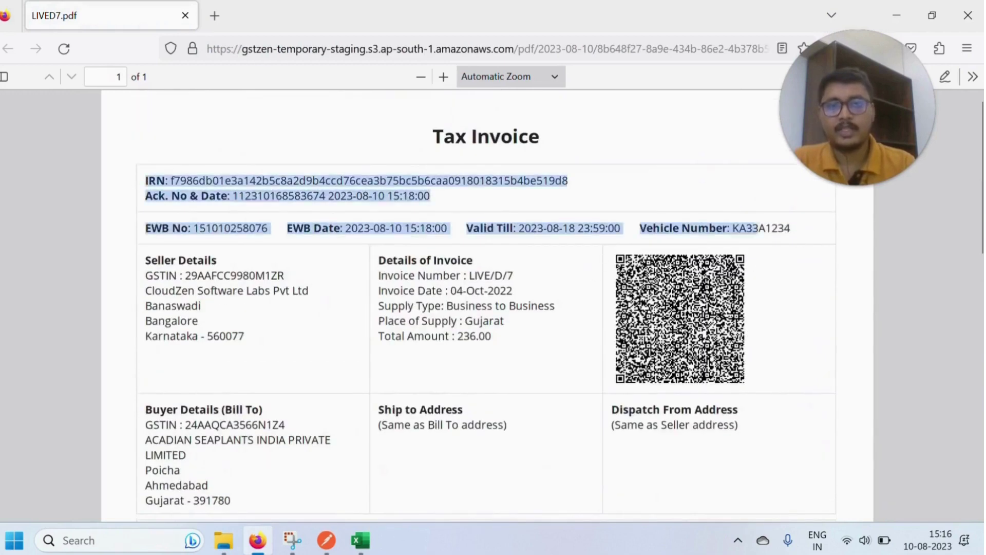
pyautogui.click(538, 259)
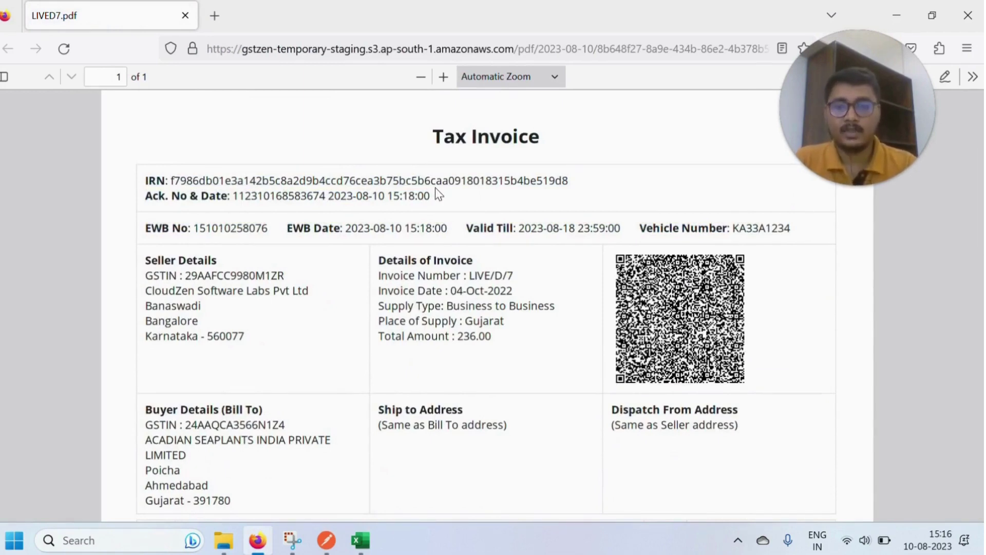
# Switch back to the Excel workbook, open row 3's e-way bill PDF and review it through the goods, transporter and vehicle details
pyautogui.moveTo(374, 540)
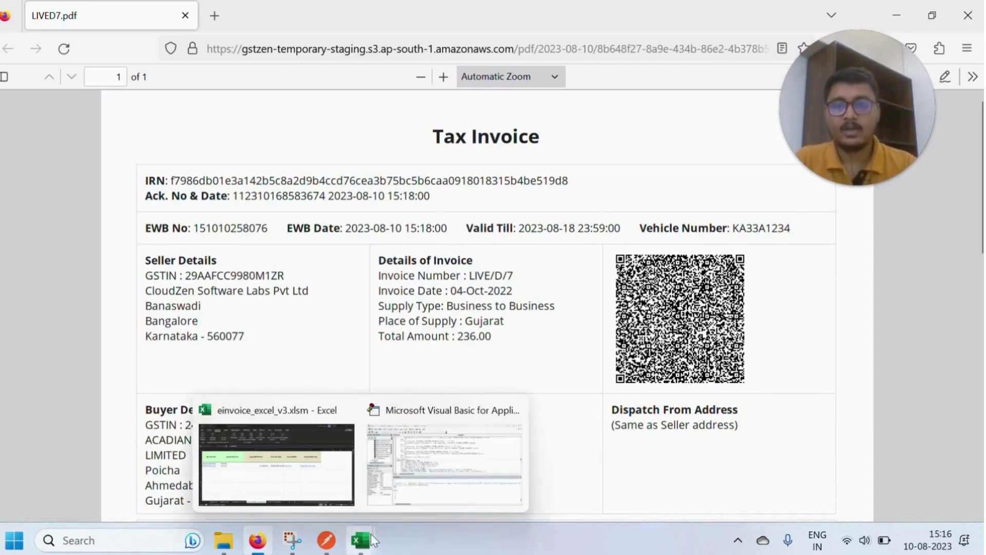
pyautogui.click(309, 483)
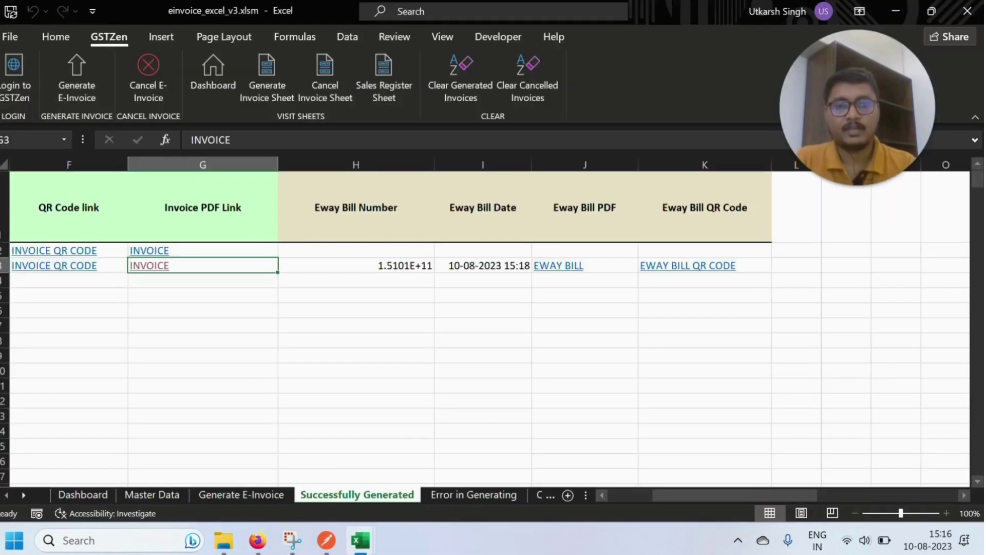
pyautogui.click(547, 266)
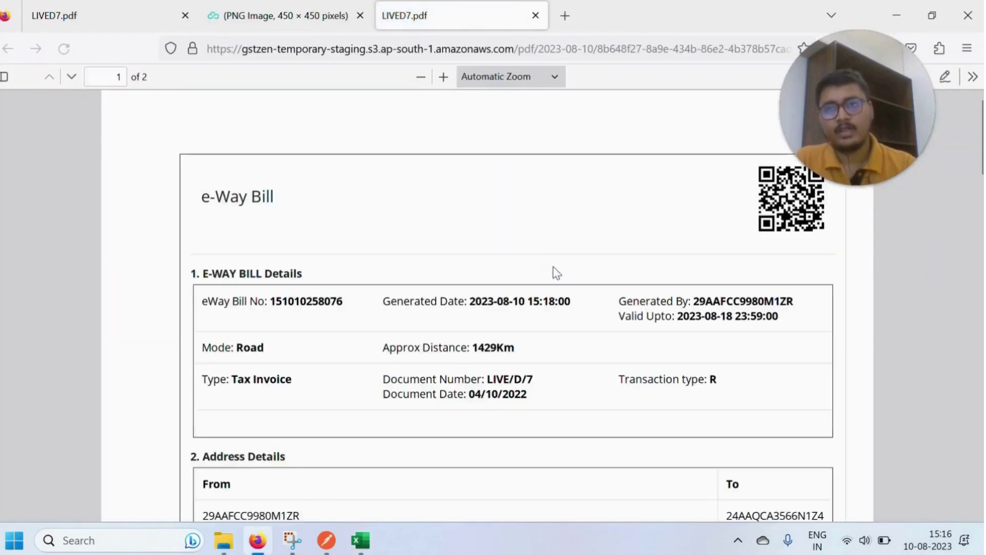
pyautogui.scroll(-3, 557, 272)
pyautogui.scroll(3, 557, 273)
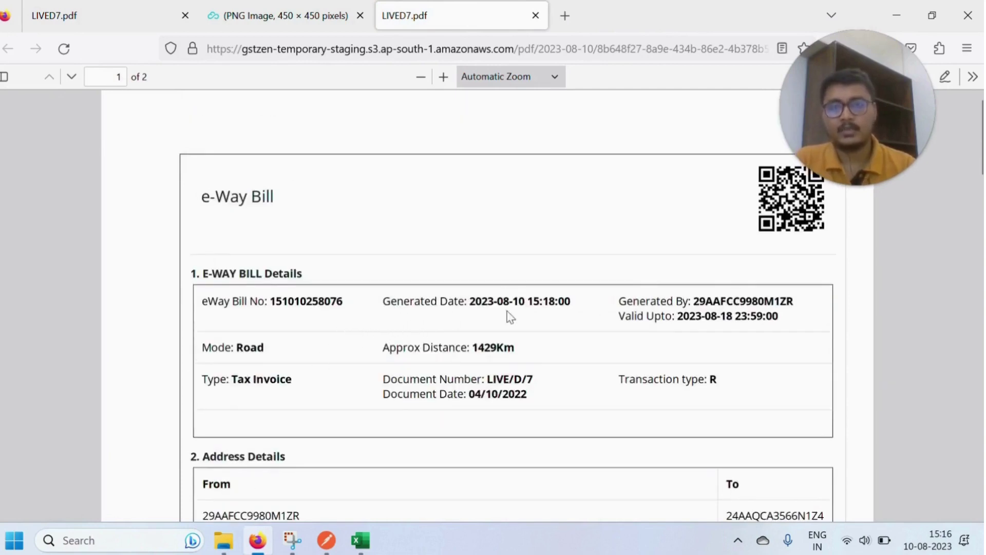
pyautogui.scroll(-2, 507, 311)
pyautogui.scroll(-10, 507, 313)
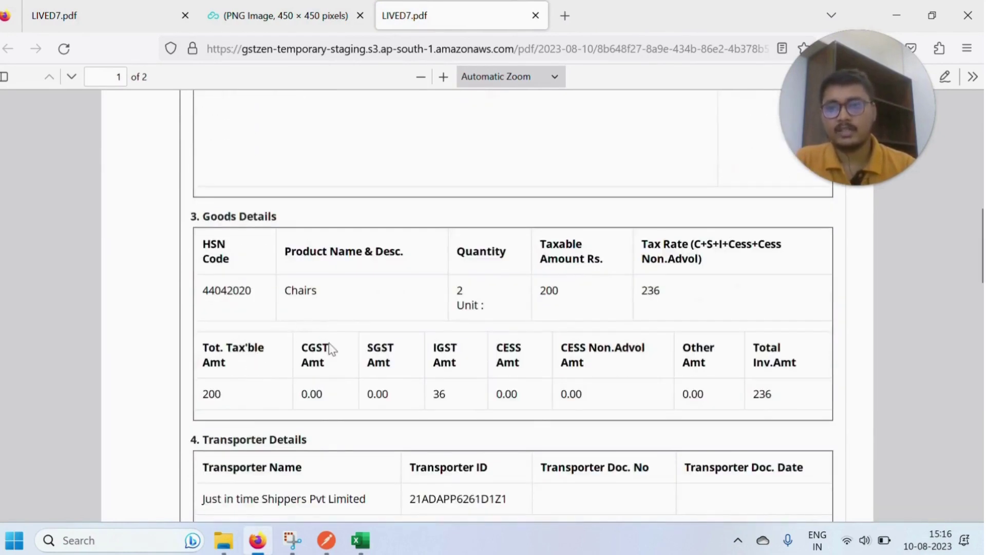
pyautogui.scroll(-2, 329, 343)
pyautogui.scroll(-4, 329, 343)
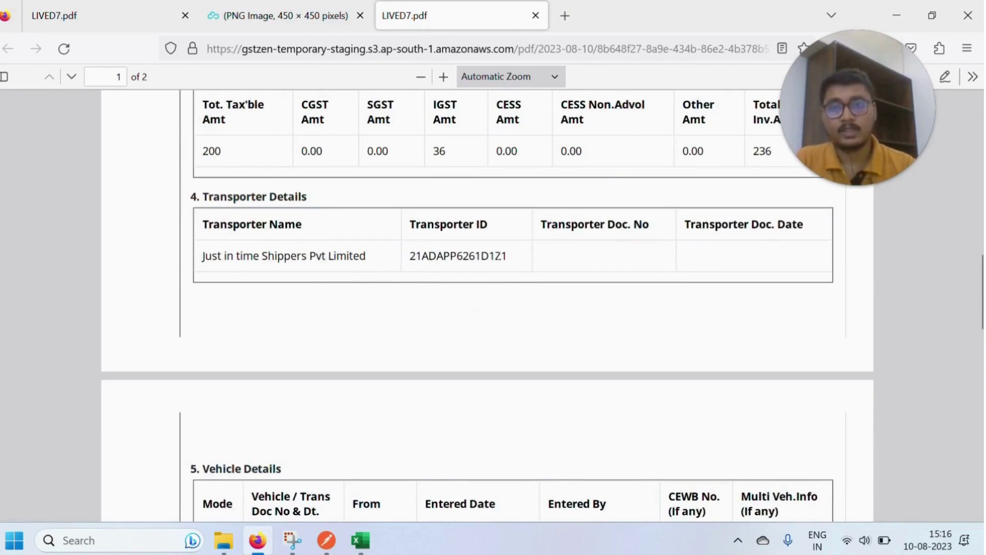
pyautogui.moveTo(514, 255); pyautogui.dragTo(421, 256)
pyautogui.scroll(-6, 456, 274)
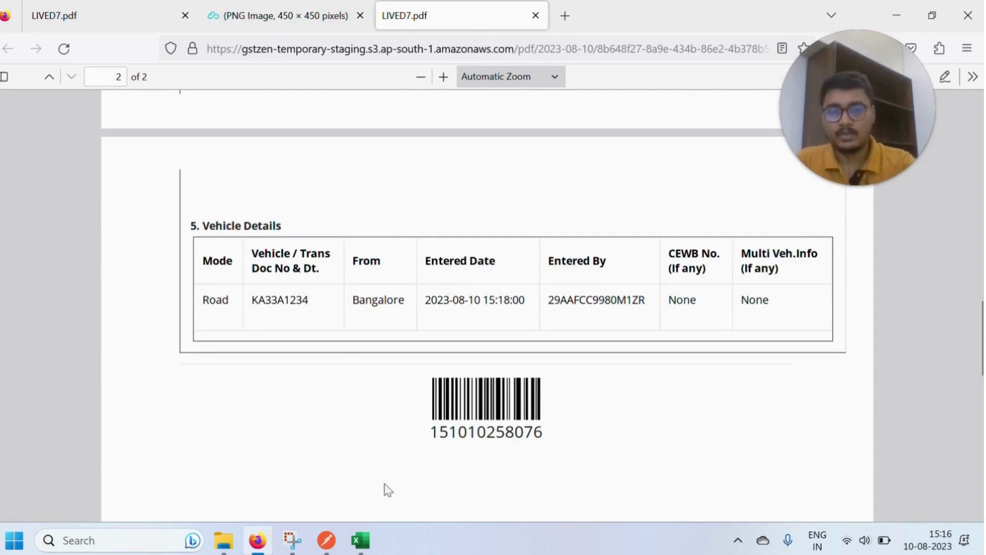
# Return to the Excel workbook, open the Sales Register sheet and inspect the status of its first document
pyautogui.moveTo(362, 540)
pyautogui.click(367, 488)
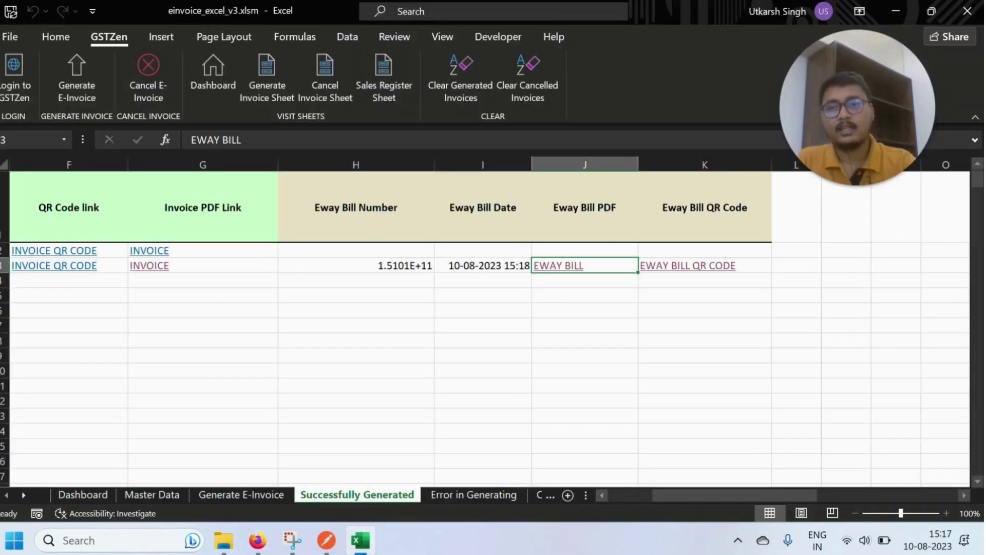
pyautogui.click(383, 88)
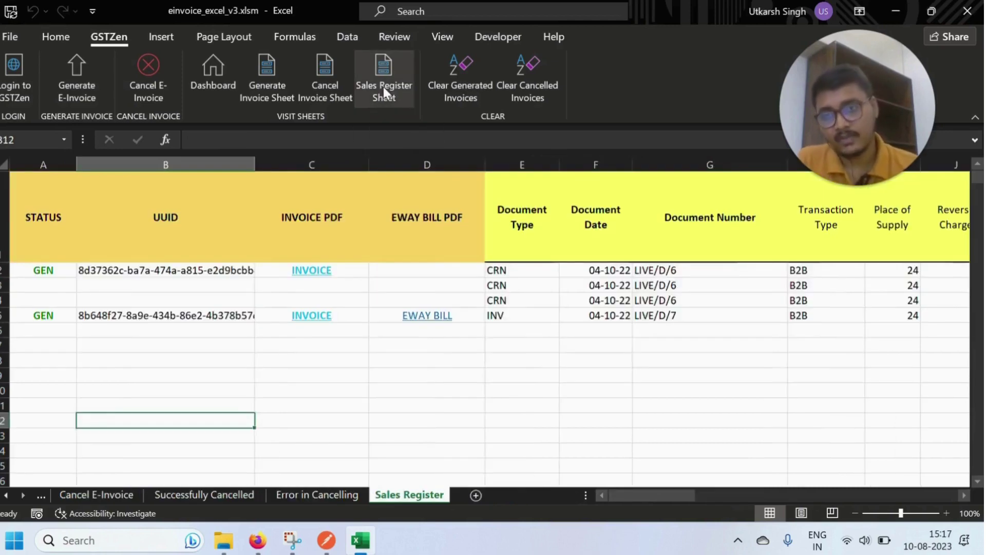
pyautogui.click(165, 286)
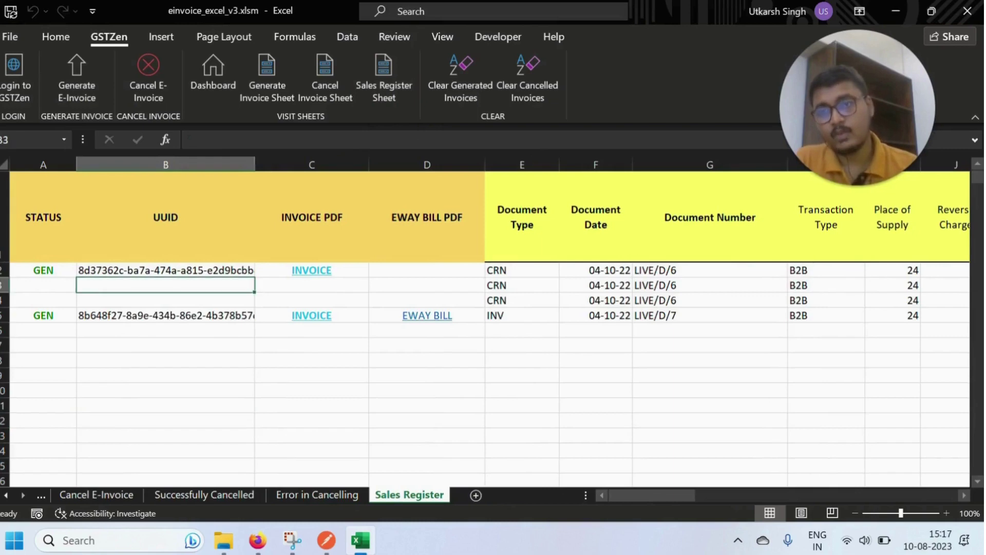
pyautogui.click(43, 271)
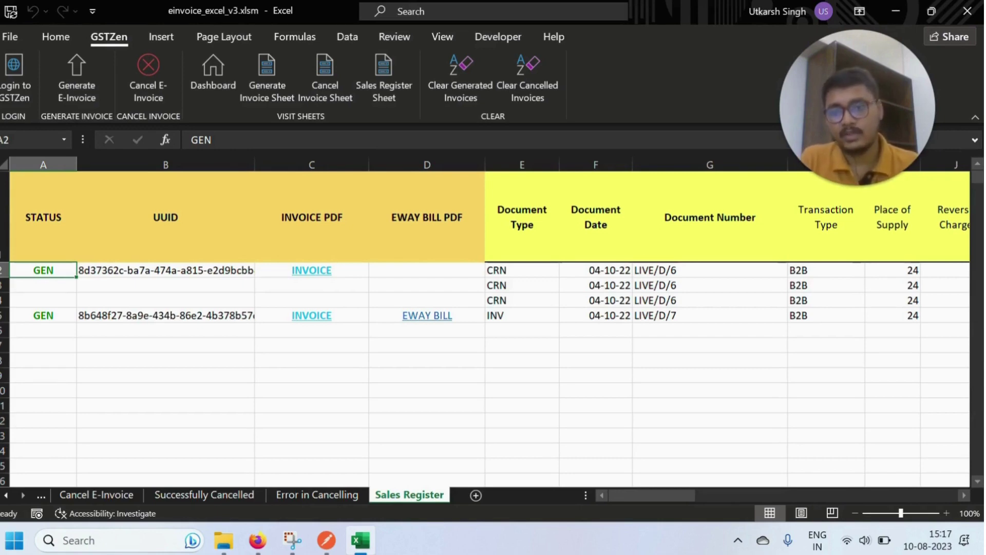
# Copy all five invoice rows from the Generate E-Invoice sheet into the Cancel E-Invoice sheet, starting at cell A2
pyautogui.click(277, 75)
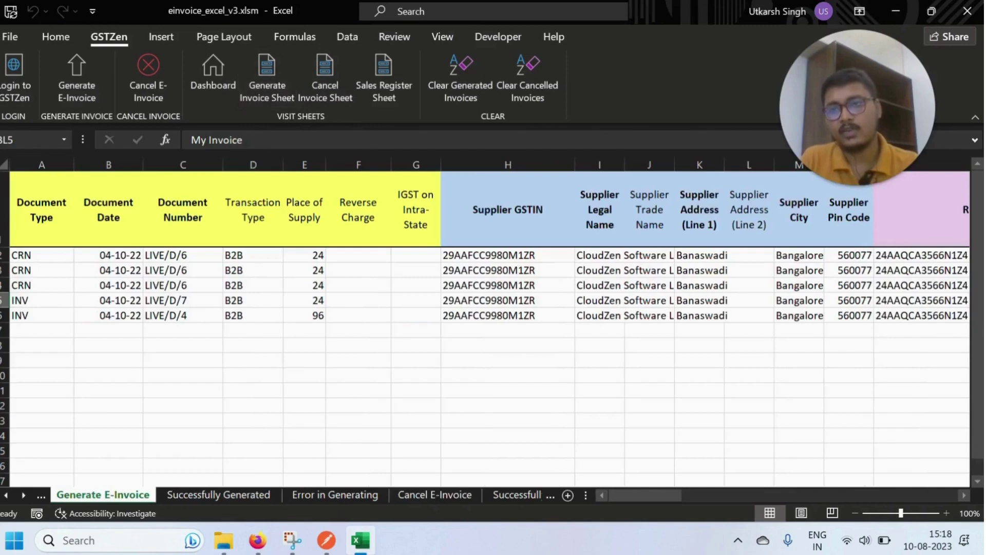
pyautogui.click(42, 255)
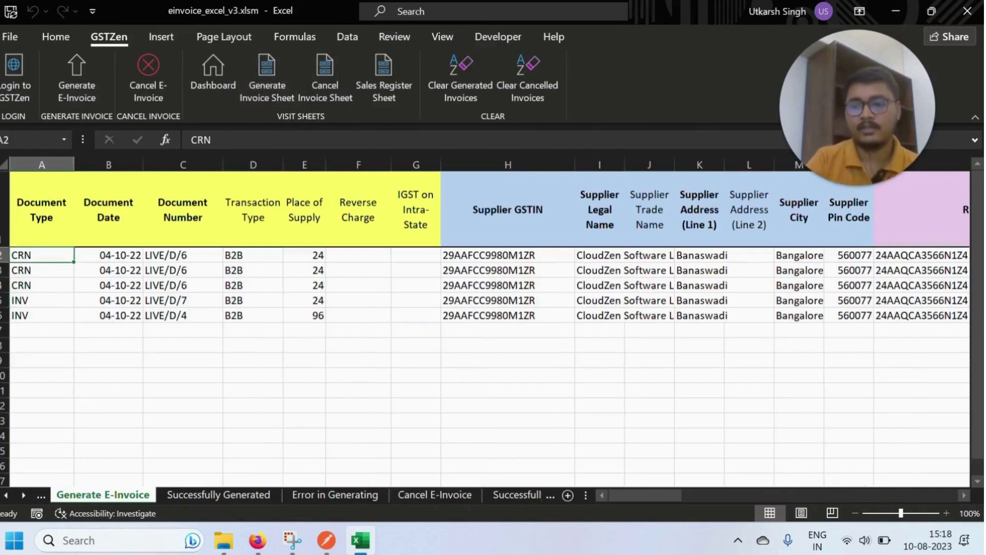
pyautogui.moveTo(42, 255); pyautogui.dragTo(966, 319)
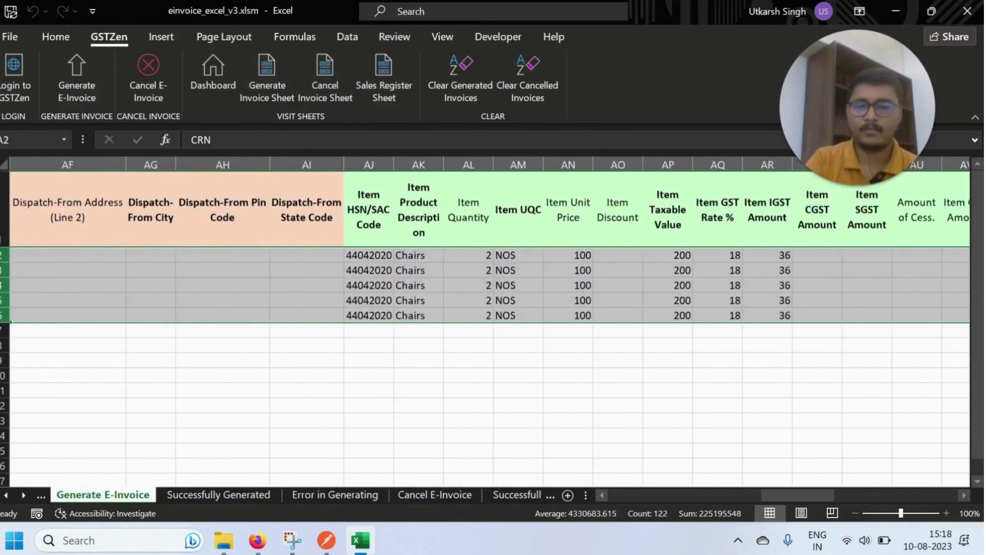
pyautogui.hotkey('ctrl', 'c')
pyautogui.click(339, 64)
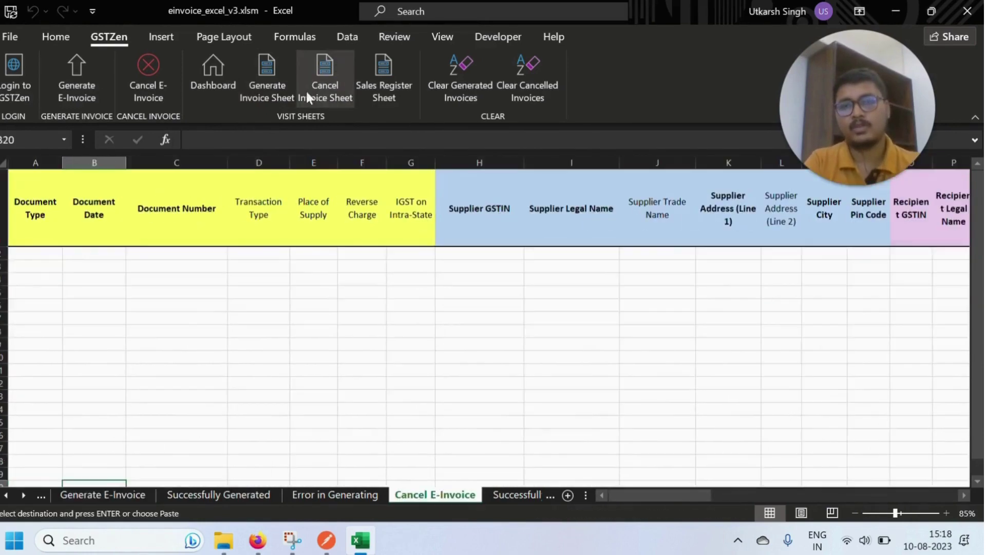
pyautogui.click(39, 252)
pyautogui.hotkey('ctrl', 'v')
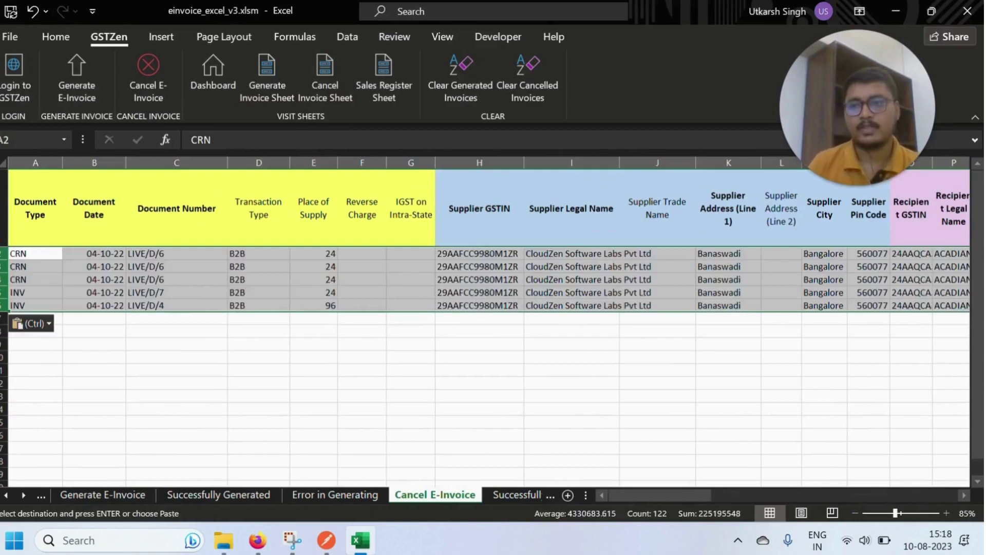
pyautogui.click(176, 331)
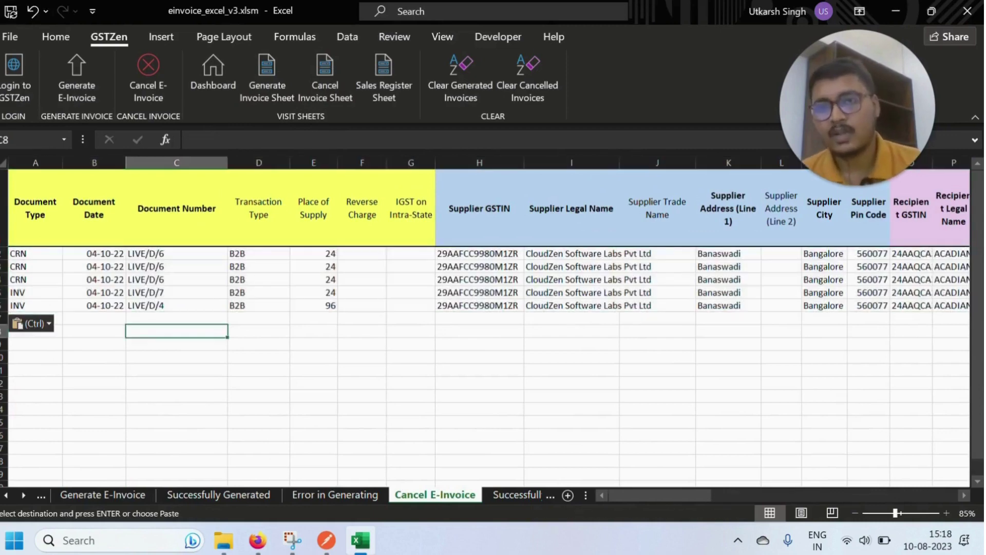
# Cancel the listed e-invoices and check the document number, IRN and message in row 2 of the Successfully Cancelled sheet
pyautogui.click(160, 83)
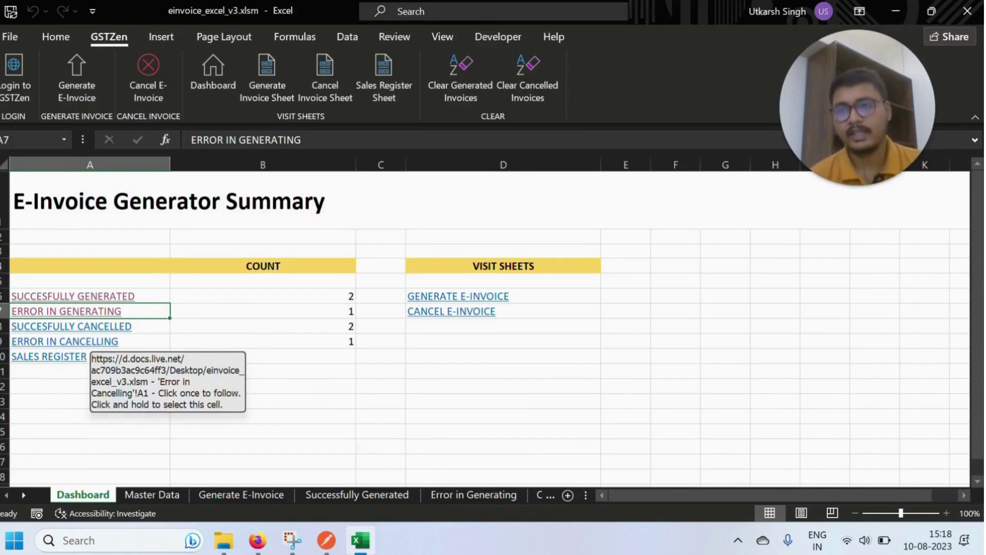
pyautogui.click(72, 325)
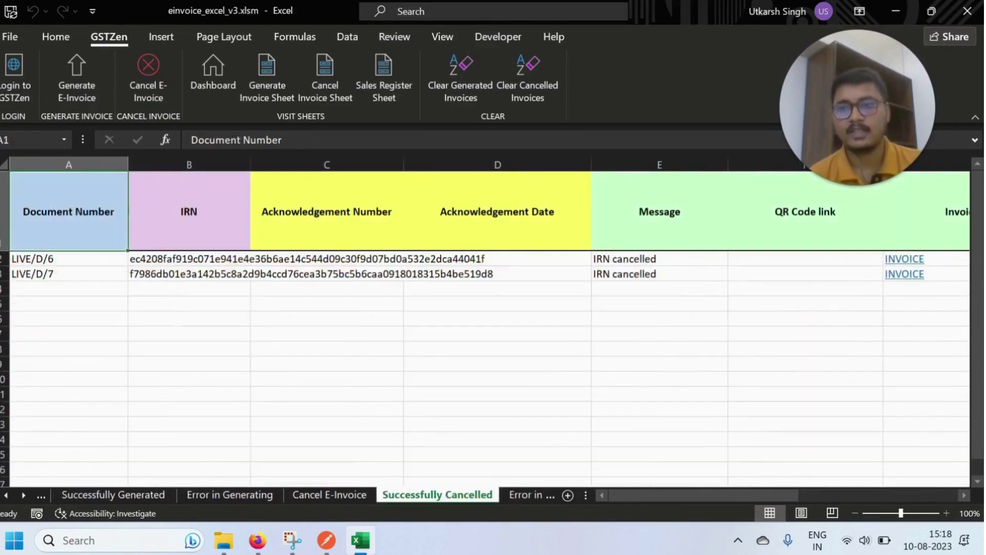
pyautogui.click(68, 258)
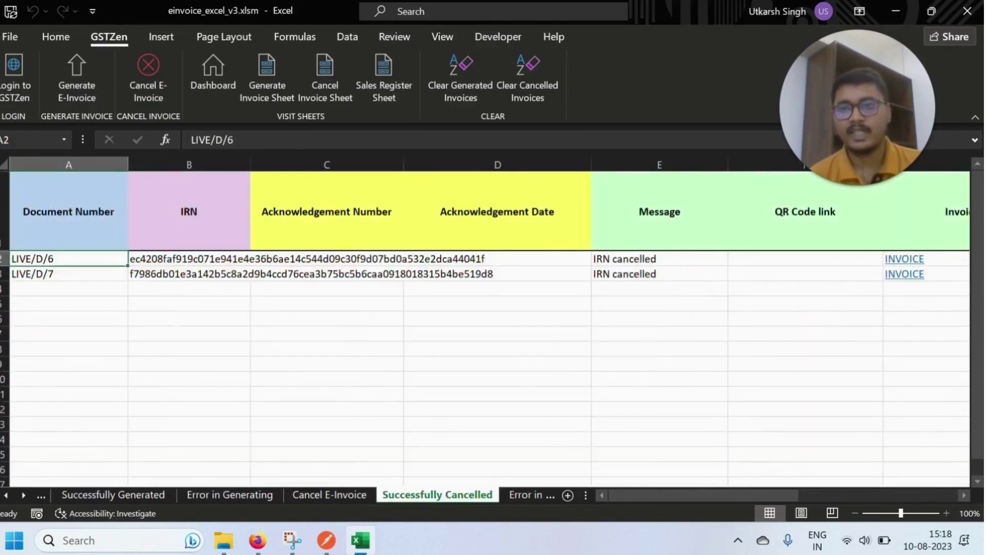
pyautogui.click(189, 258)
pyautogui.click(660, 258)
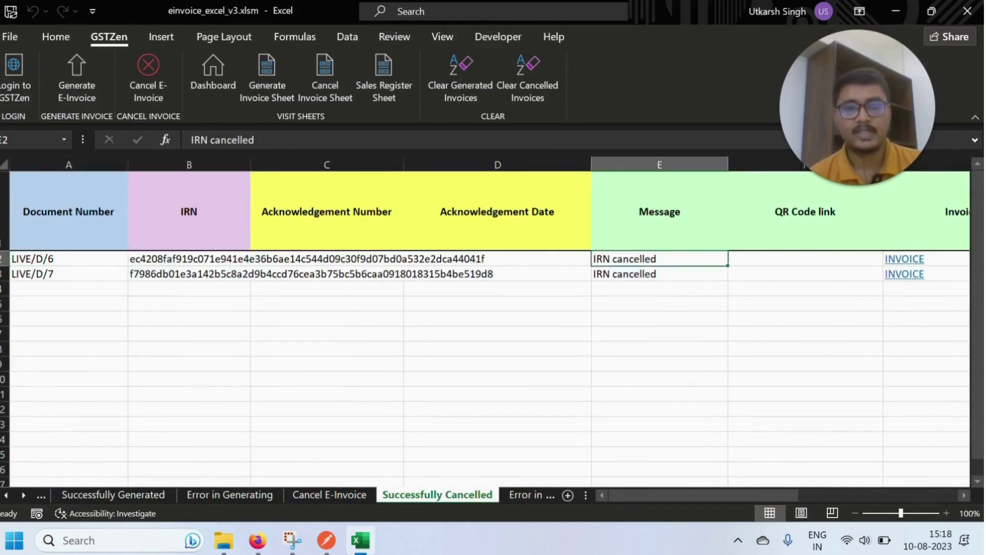
# Open the invoice PDF linked in row 2 and review the cancelled credit note's line items, totals and party details
pyautogui.click(904, 258)
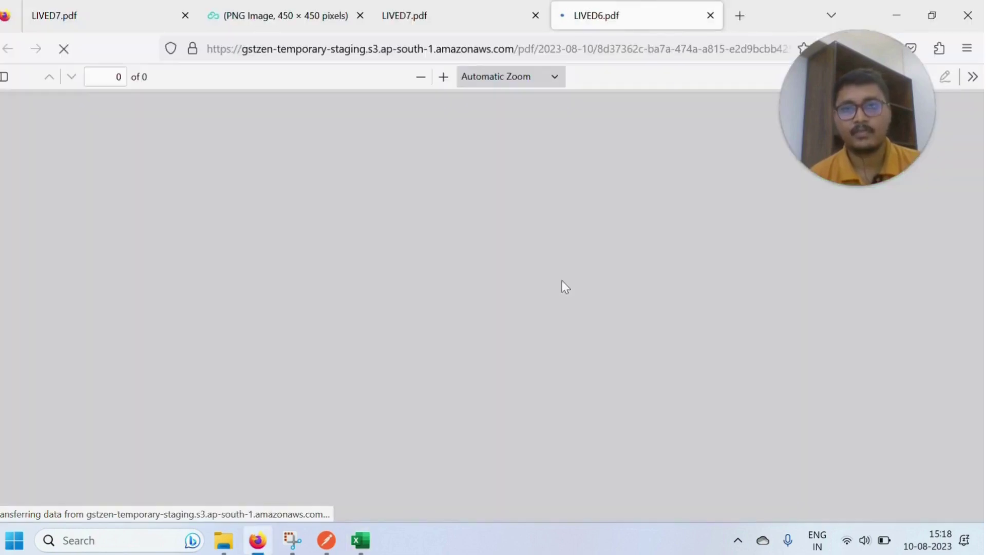
pyautogui.scroll(-5, 562, 286)
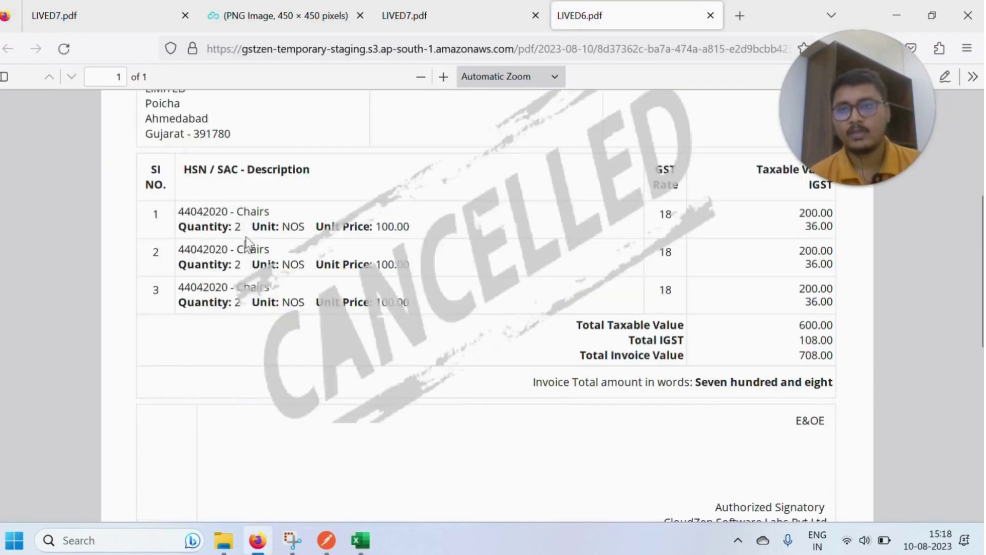
pyautogui.scroll(3, 282, 291)
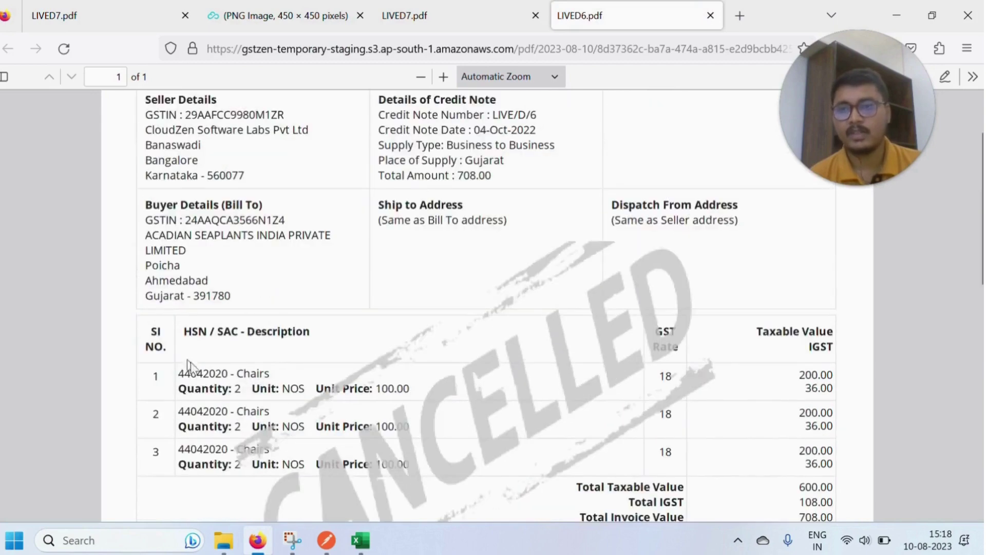
pyautogui.scroll(2, 377, 375)
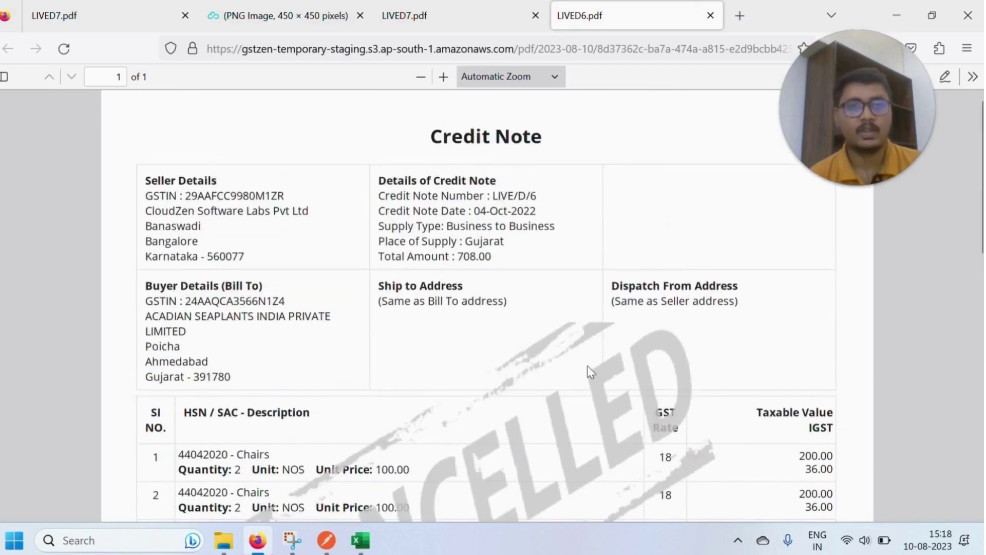
# Switch back to the Excel workbook, check row 3's cancellation message and inspect the document statuses in the Sales Register sheet
pyautogui.click(362, 539)
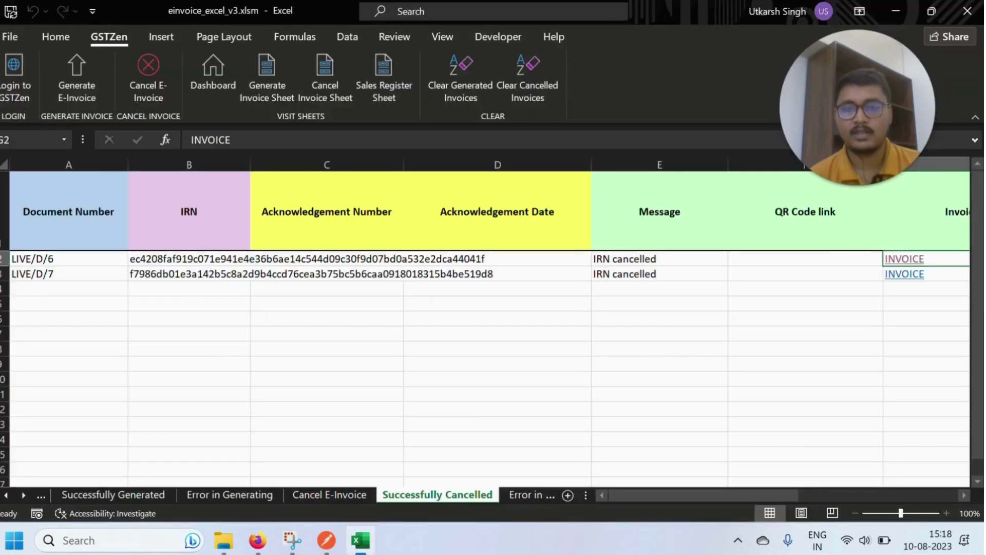
pyautogui.click(660, 274)
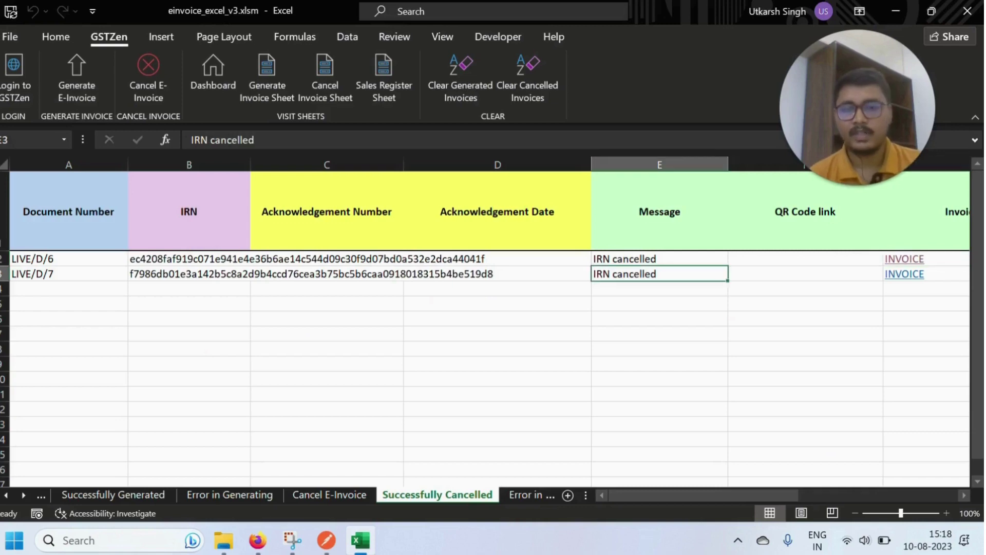
pyautogui.click(382, 101)
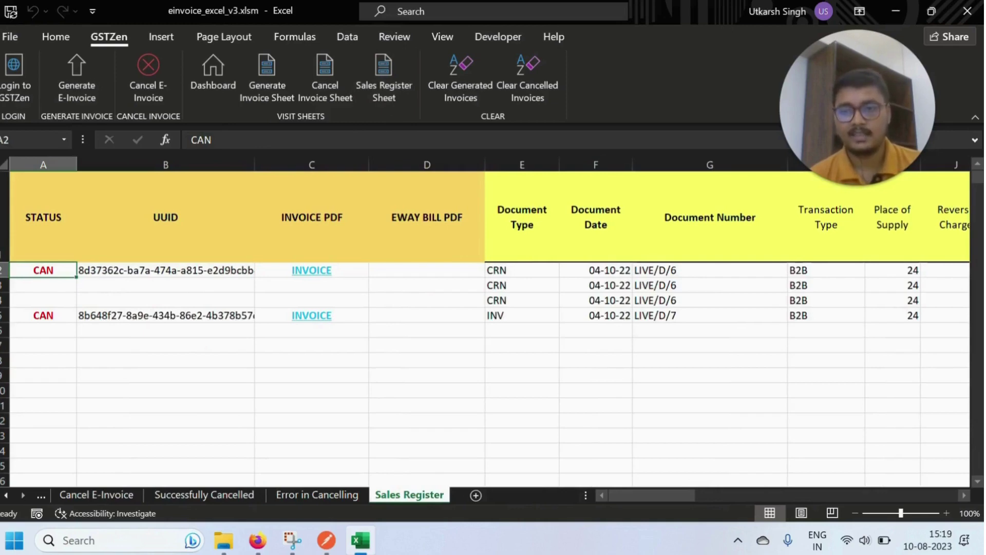
# Check the error message in row 2 of the Error in Cancelling sheet and revisit the Successfully Cancelled sheet
pyautogui.click(334, 495)
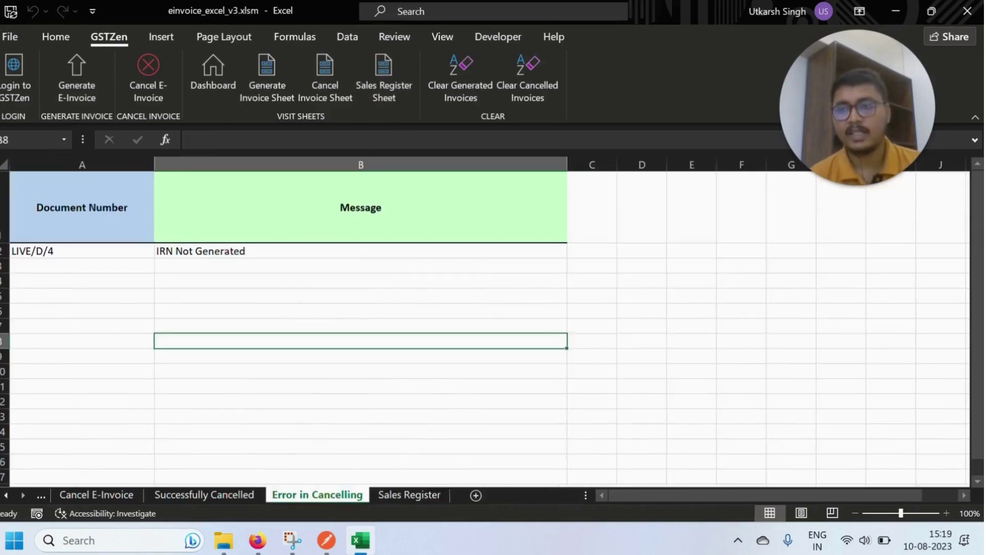
pyautogui.click(360, 251)
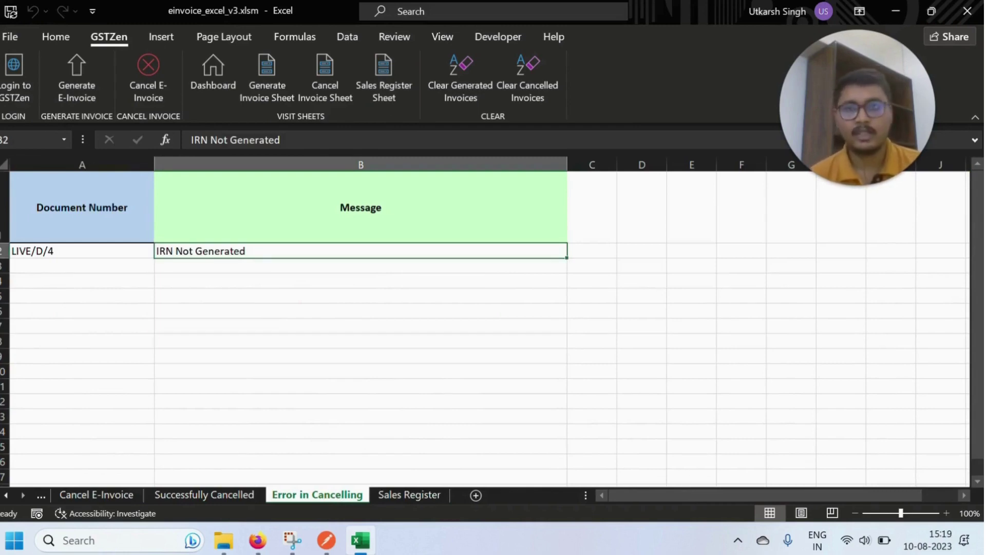
pyautogui.click(210, 495)
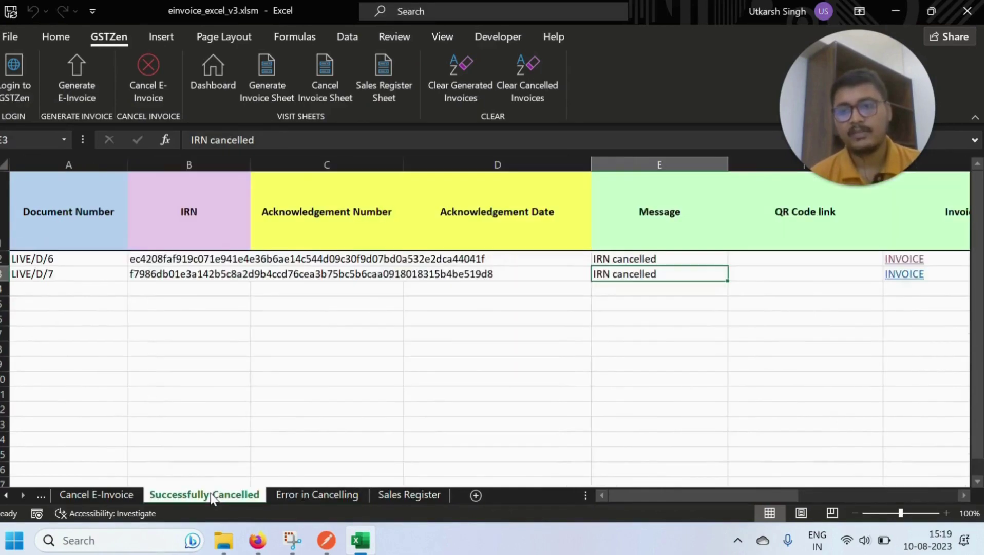
# Clear the cancelled invoices from the Cancel E-Invoice sheet and inspect the document number of the remaining row
pyautogui.click(103, 494)
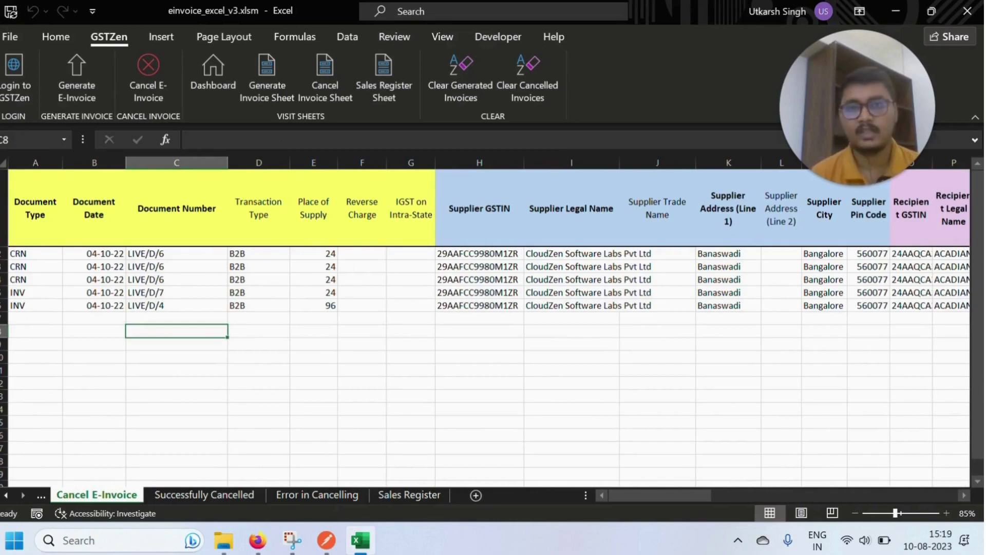
pyautogui.click(544, 77)
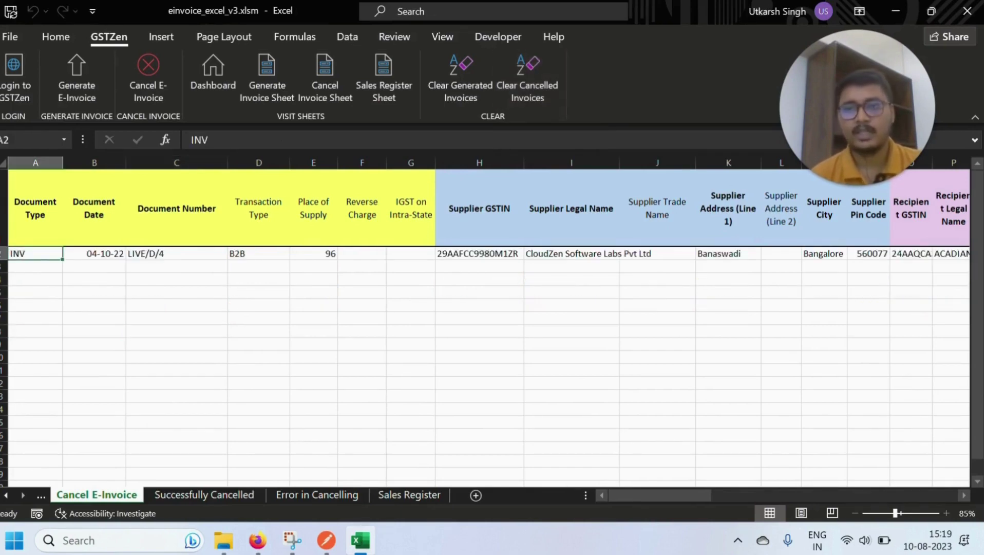
pyautogui.click(176, 267)
pyautogui.click(177, 254)
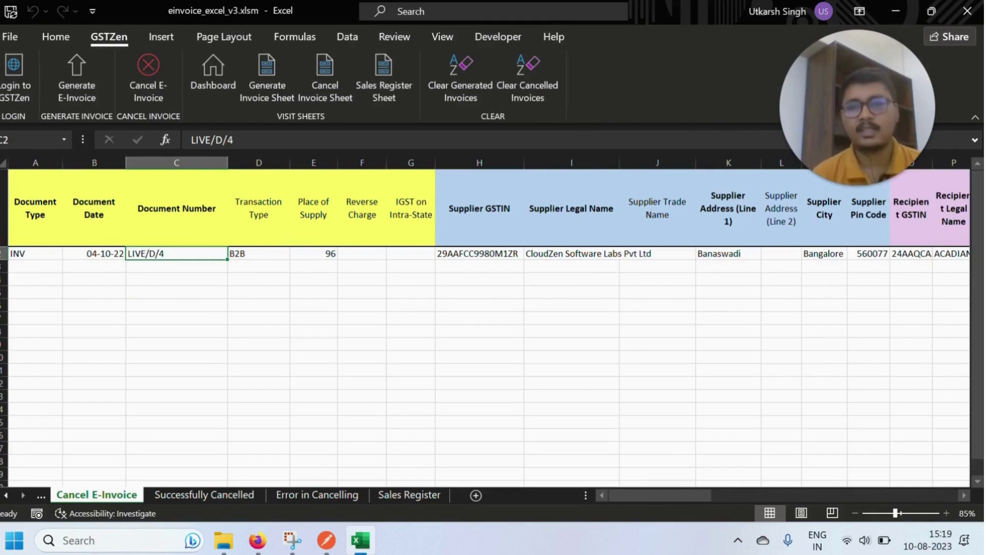
# Clear the successfully generated invoices from the Generate E-Invoice sheet
pyautogui.click(273, 88)
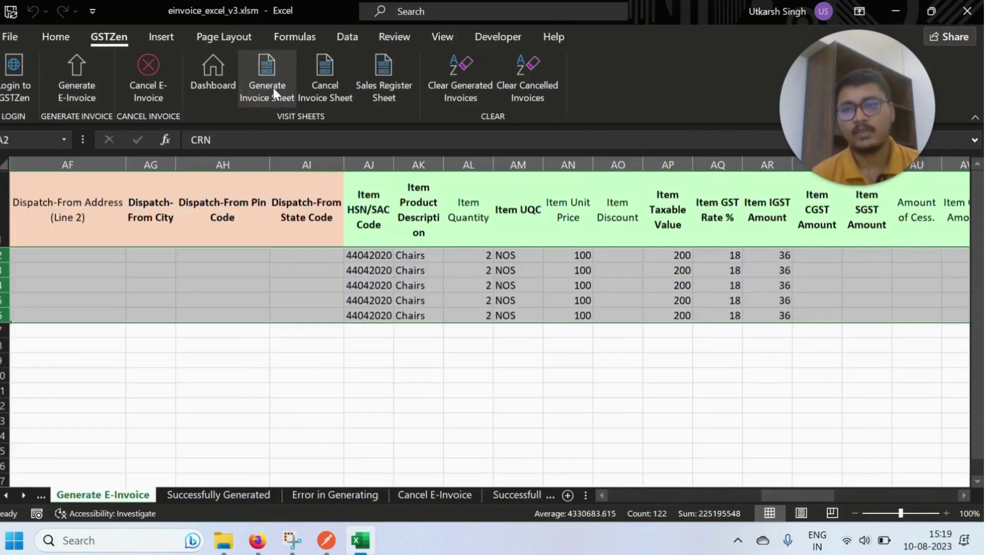
pyautogui.moveTo(768, 490); pyautogui.dragTo(606, 488)
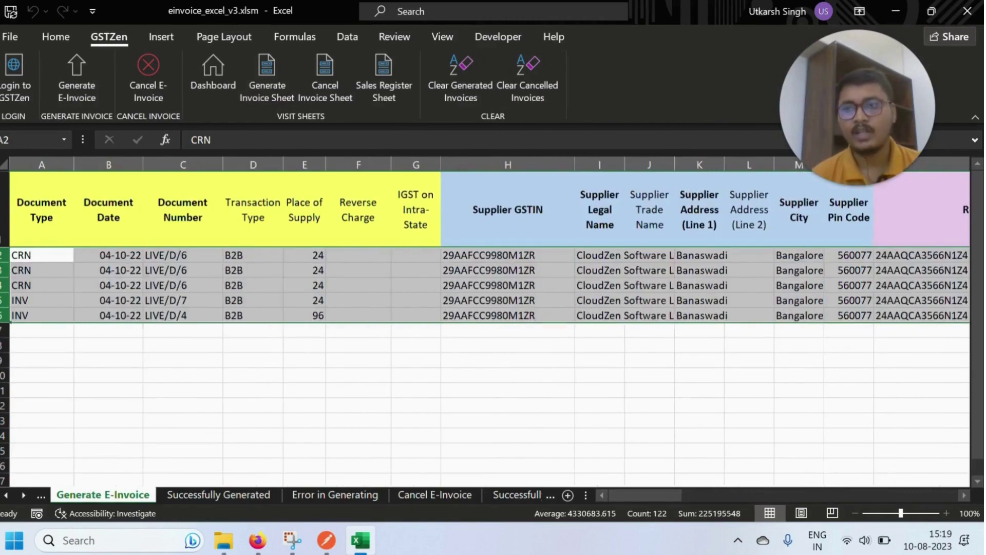
pyautogui.click(108, 330)
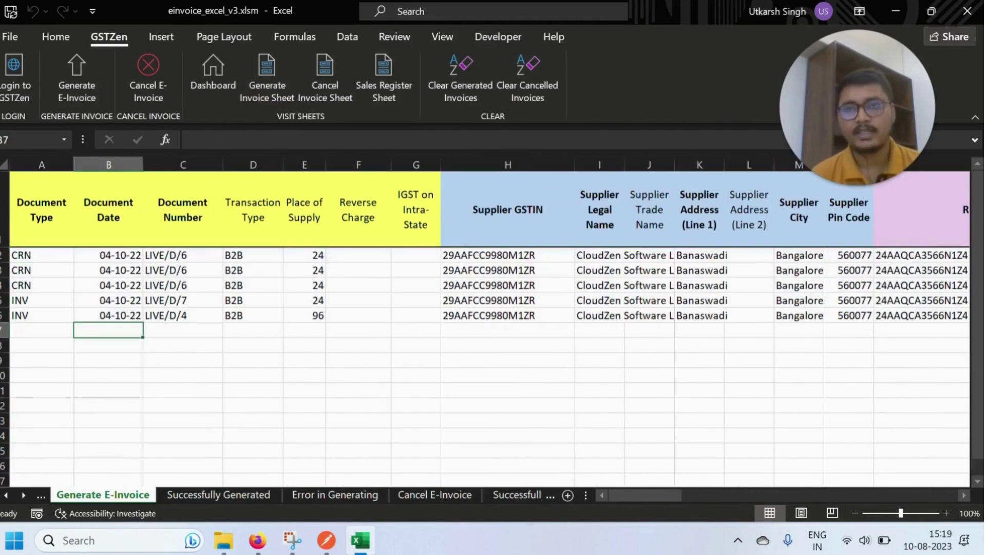
pyautogui.click(454, 96)
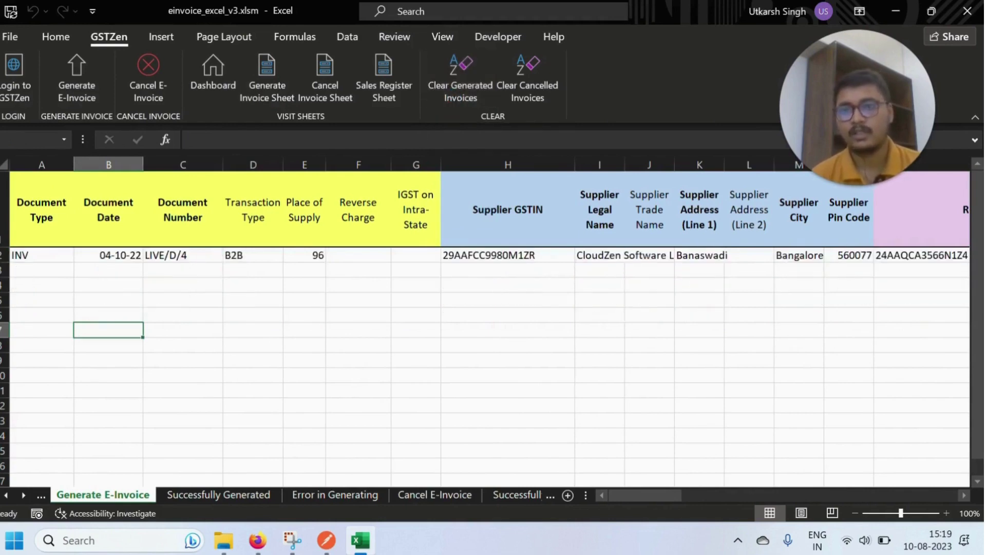
# Set the Place of Supply for invoice LIVE/D/4 to 24
pyautogui.click(304, 256)
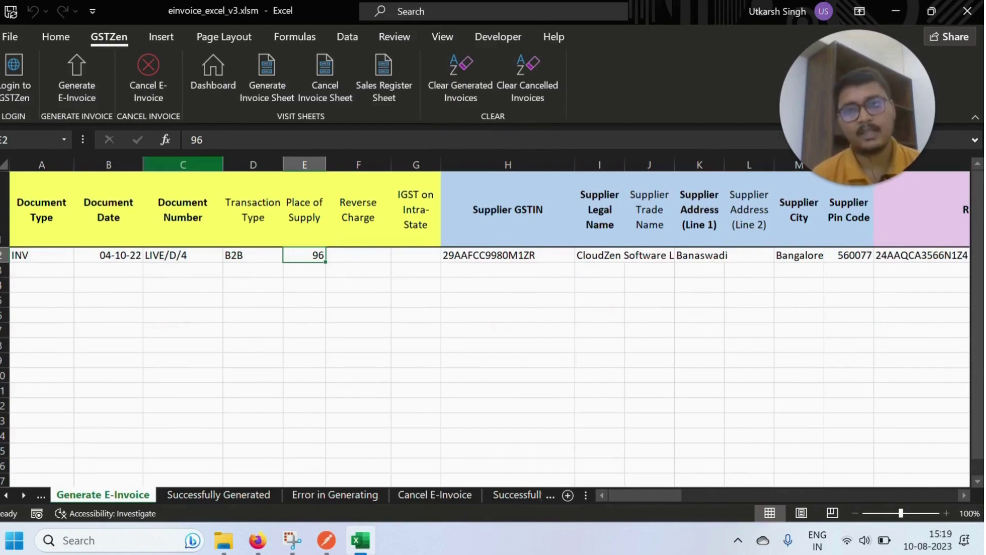
pyautogui.click(218, 138)
pyautogui.press('BackSpace')
pyautogui.press('BackSpace')
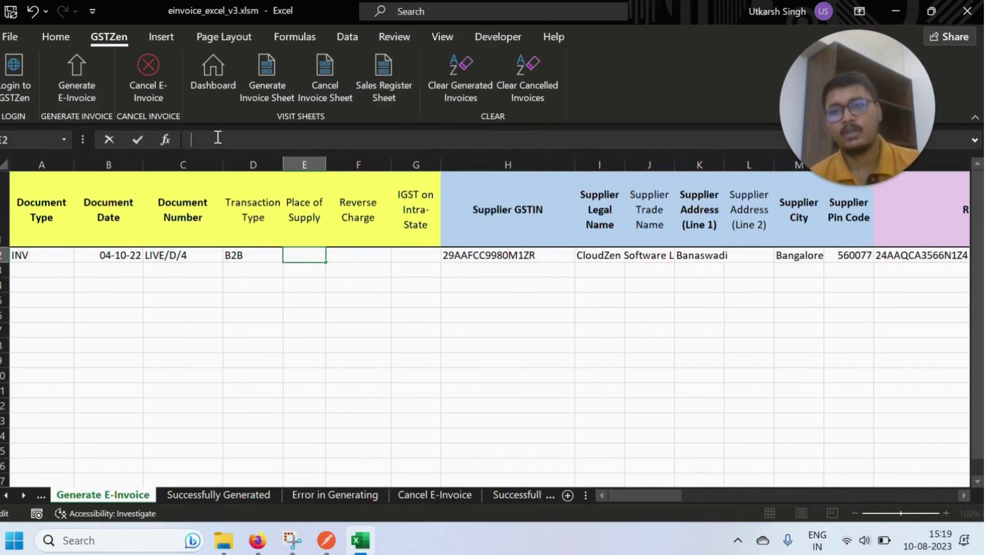
pyautogui.write('24')
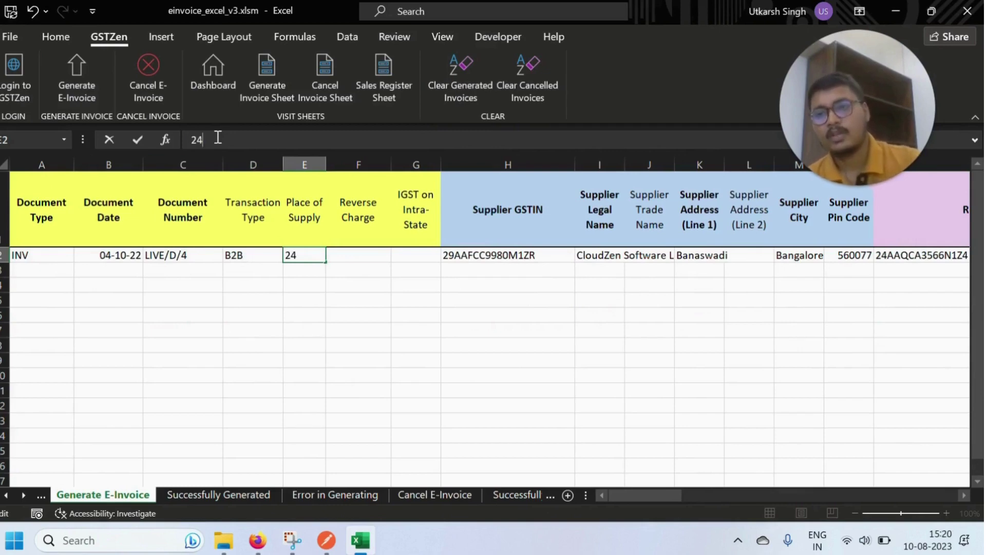
pyautogui.click(358, 375)
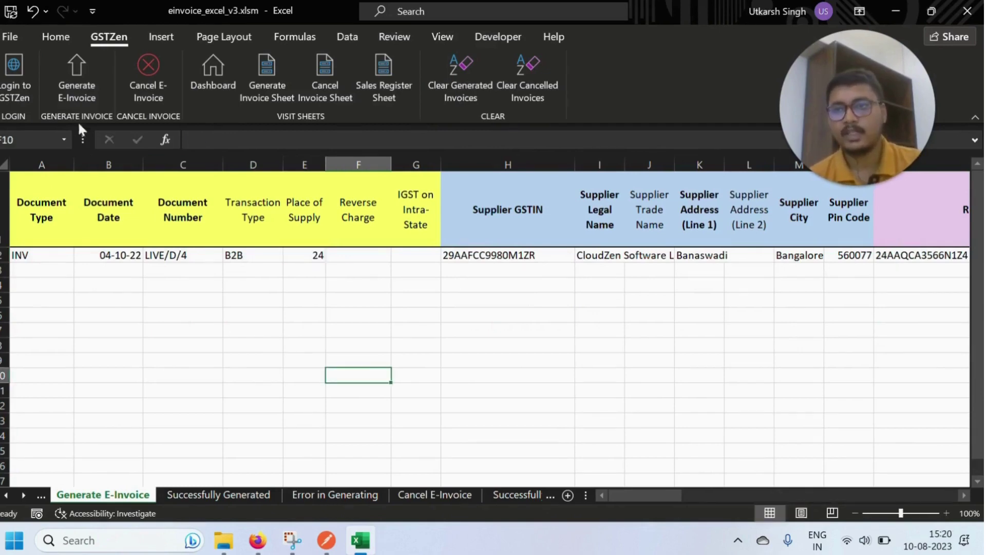
# Generate the e-invoice for the remaining row and open its record in the Successfully Generated sheet
pyautogui.click(81, 86)
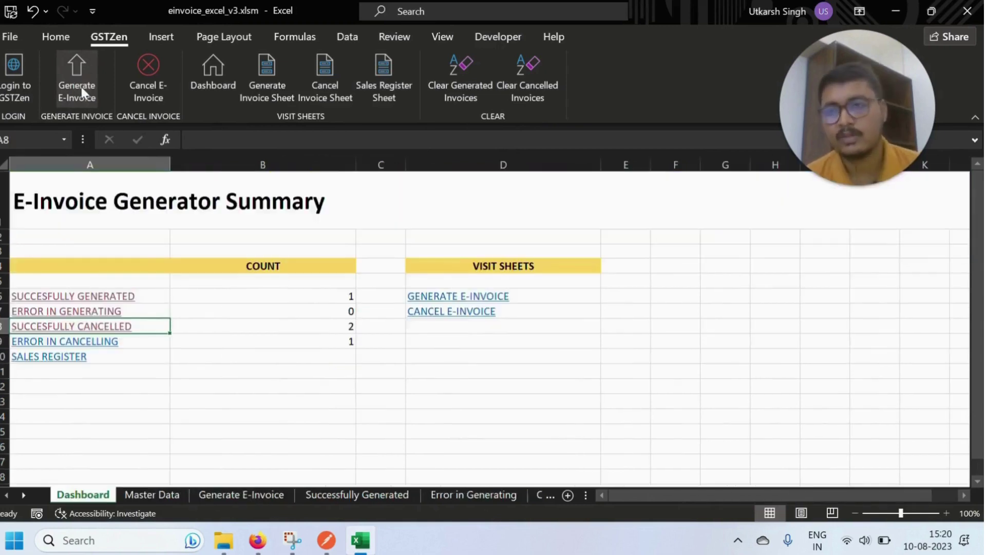
pyautogui.click(98, 297)
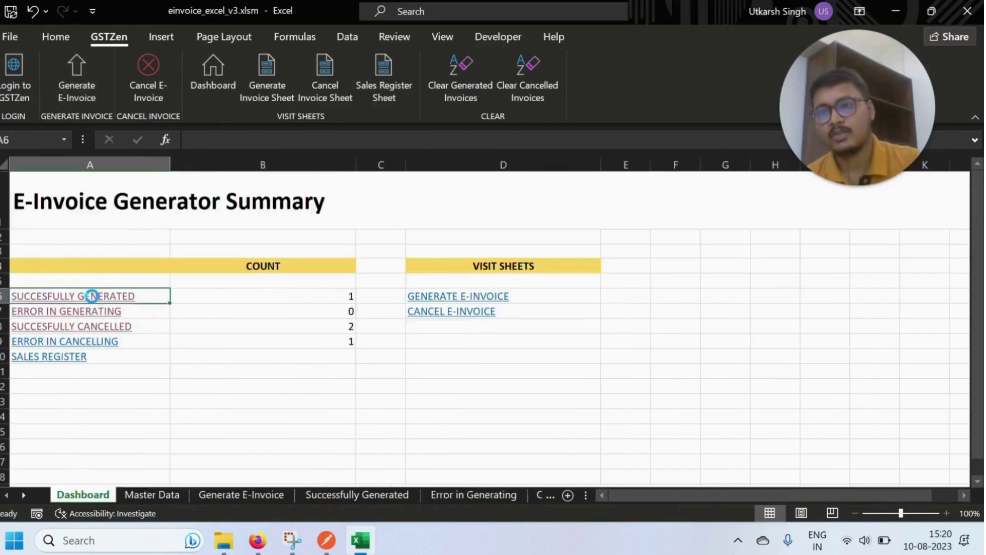
pyautogui.press('Down')
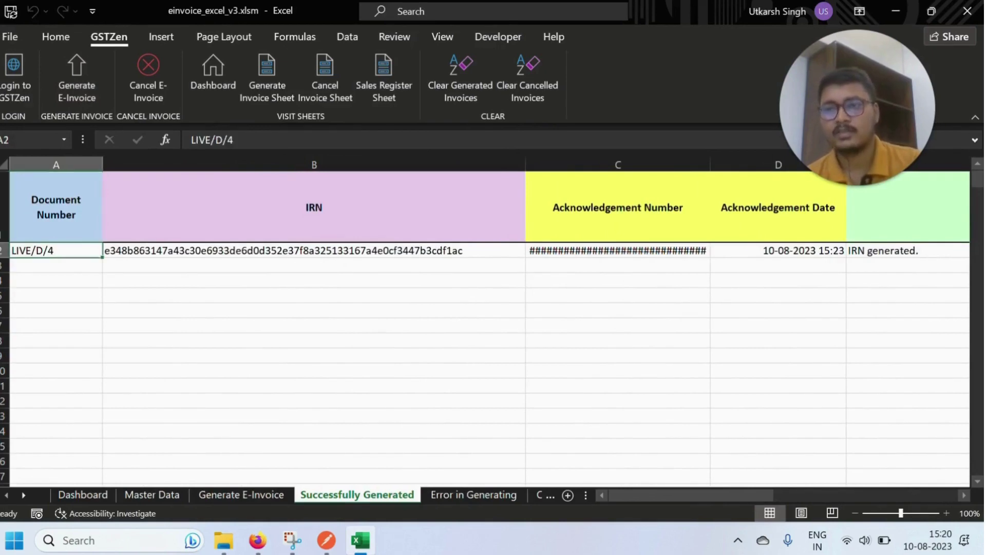
# Check the record's IRN, acknowledgement details, message, QR code link and invoice PDF link through the e-way bill number column
pyautogui.press('Right')
pyautogui.press('Right')
pyautogui.press('Right')
pyautogui.press('Right')
pyautogui.press('Right')
pyautogui.press('Right')
pyautogui.press('Right')
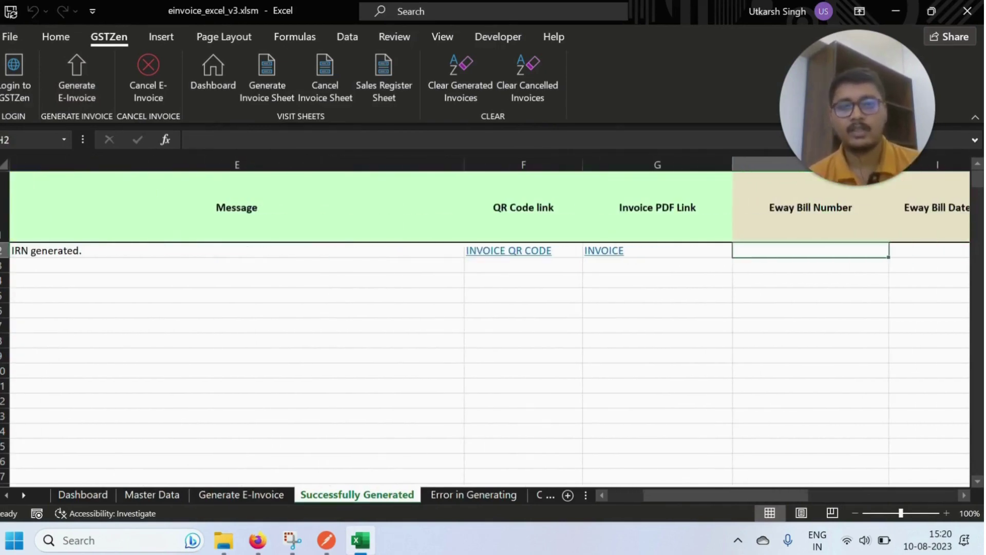
# Check the status and document number of the regenerated invoice LIVE/D/4 in the Sales Register sheet
pyautogui.press('Left')
pyautogui.press('Left')
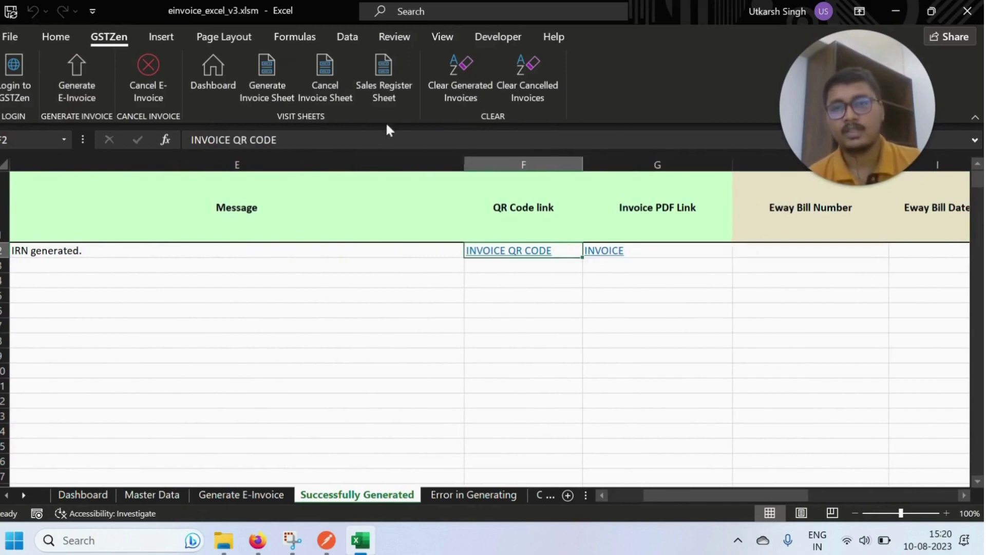
pyautogui.click(399, 90)
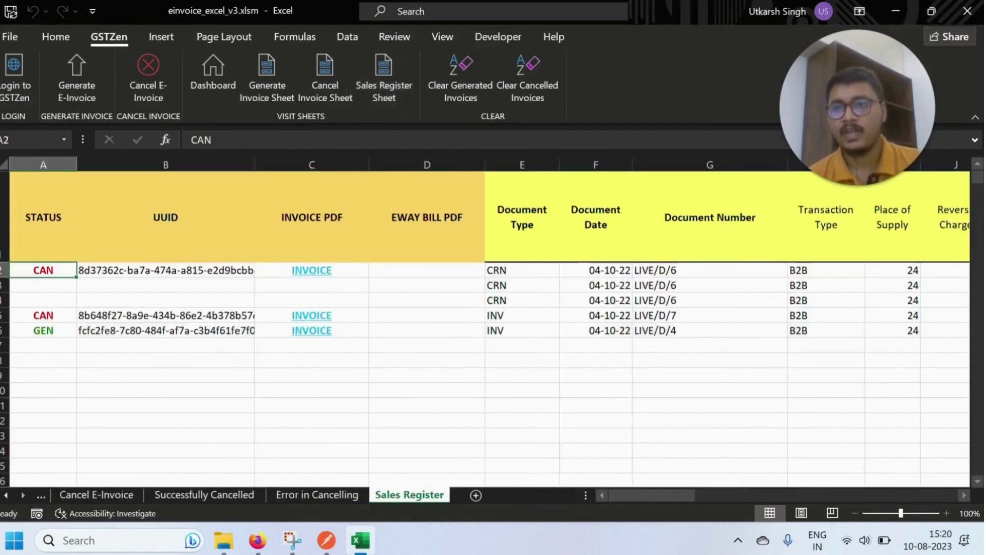
pyautogui.click(44, 331)
pyautogui.click(710, 330)
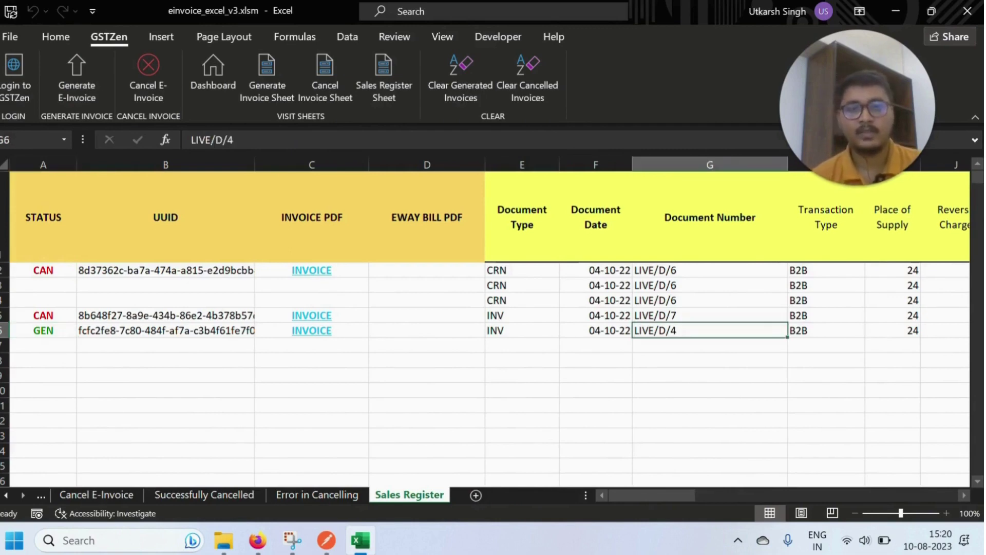
# Set the Place of Supply for invoice LIVE/D/4 to 24 in the Cancel E-Invoice sheet
pyautogui.click(226, 496)
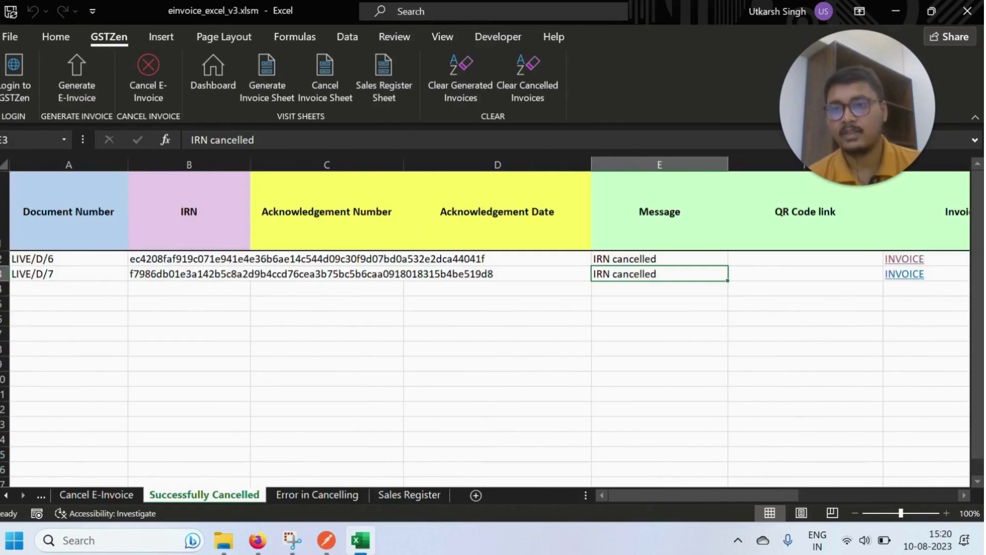
pyautogui.click(106, 497)
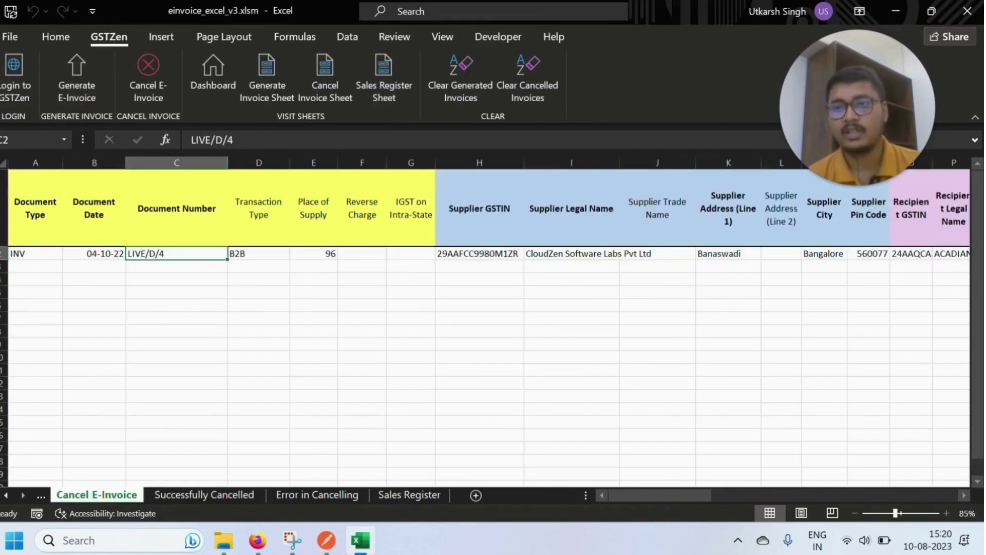
pyautogui.click(313, 253)
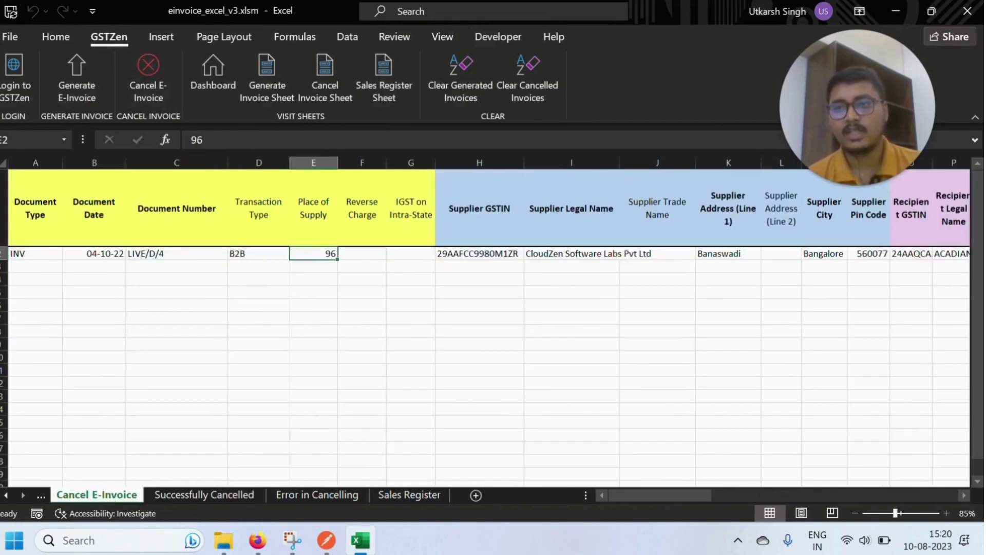
pyautogui.click(234, 145)
pyautogui.press('BackSpace')
pyautogui.press('BackSpace')
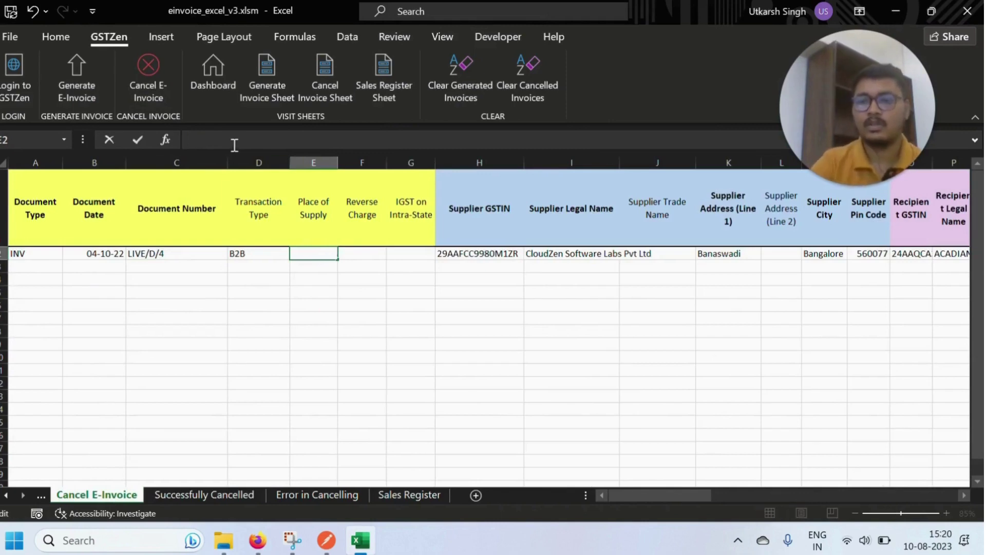
pyautogui.write('24')
pyautogui.click(314, 370)
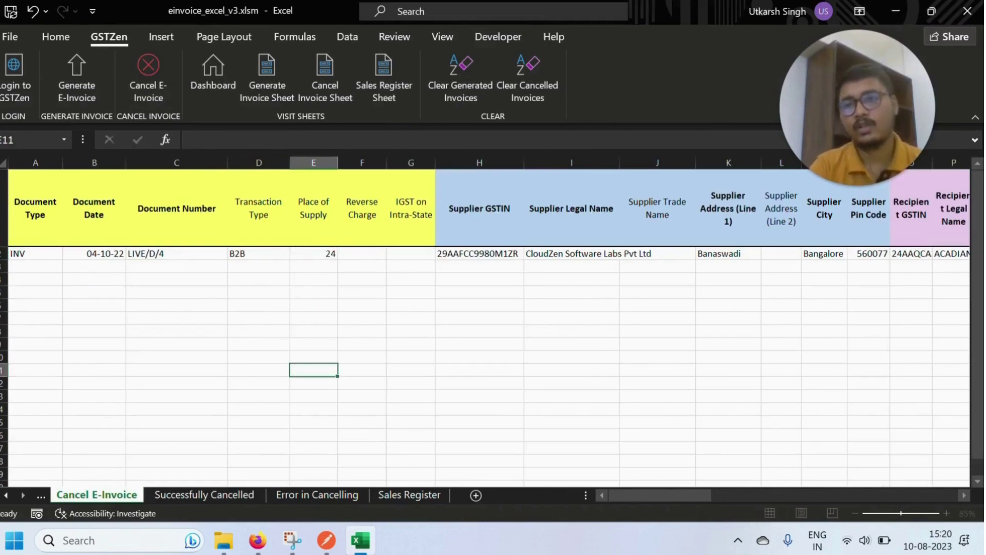
# Cancel the e-invoice for LIVE/D/4 and open its record in the Successfully Cancelled sheet
pyautogui.click(163, 79)
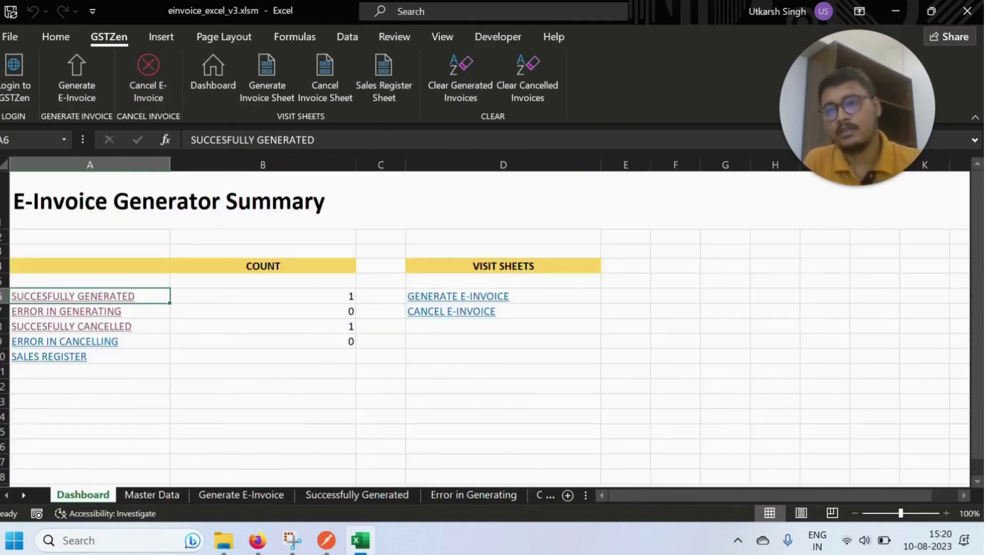
pyautogui.click(97, 324)
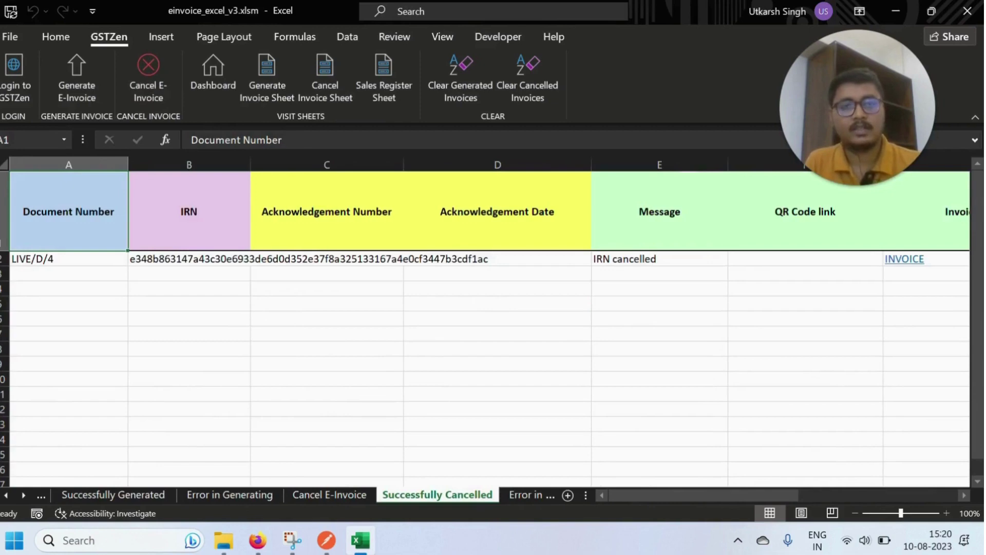
# Review the invoice PDF of the cancelled LIVE/D/4, and return to Excel to check its status in the Sales Register
pyautogui.click(892, 259)
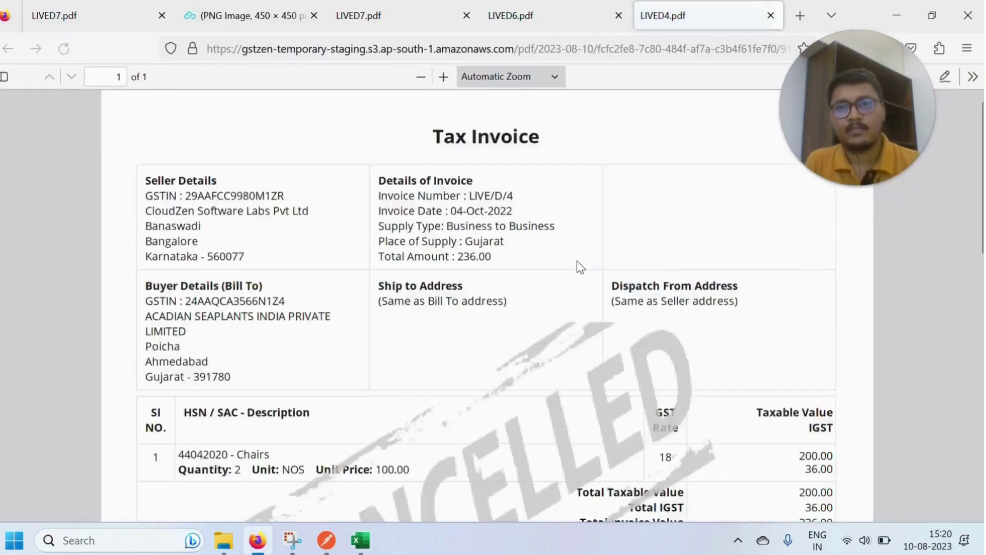
pyautogui.scroll(-5, 577, 260)
pyautogui.scroll(3, 509, 369)
pyautogui.moveTo(391, 547)
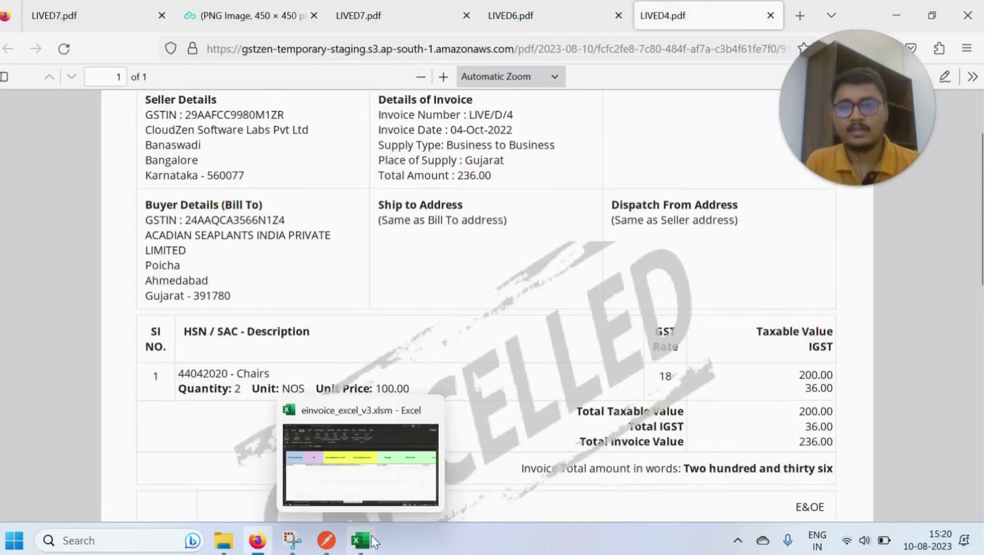
pyautogui.click(386, 481)
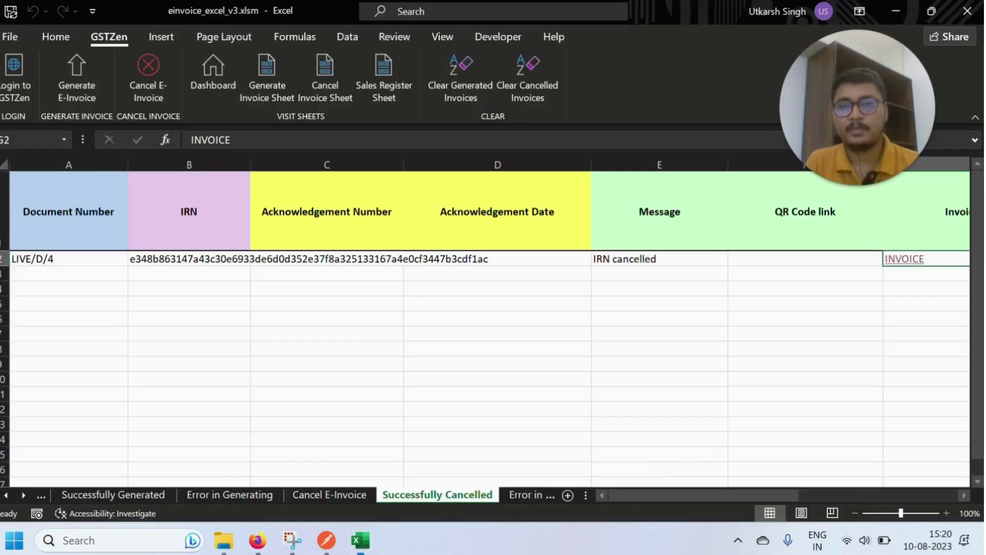
pyautogui.click(396, 97)
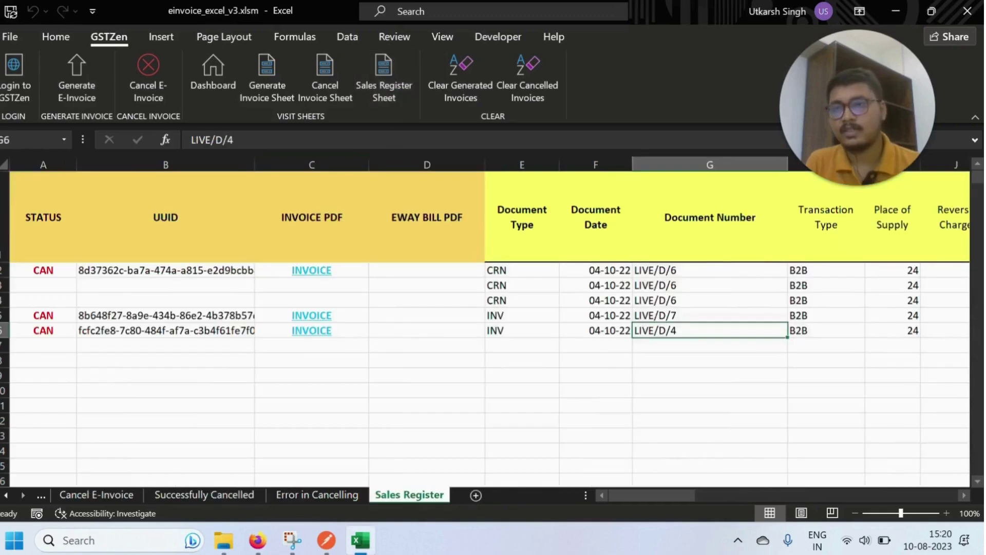